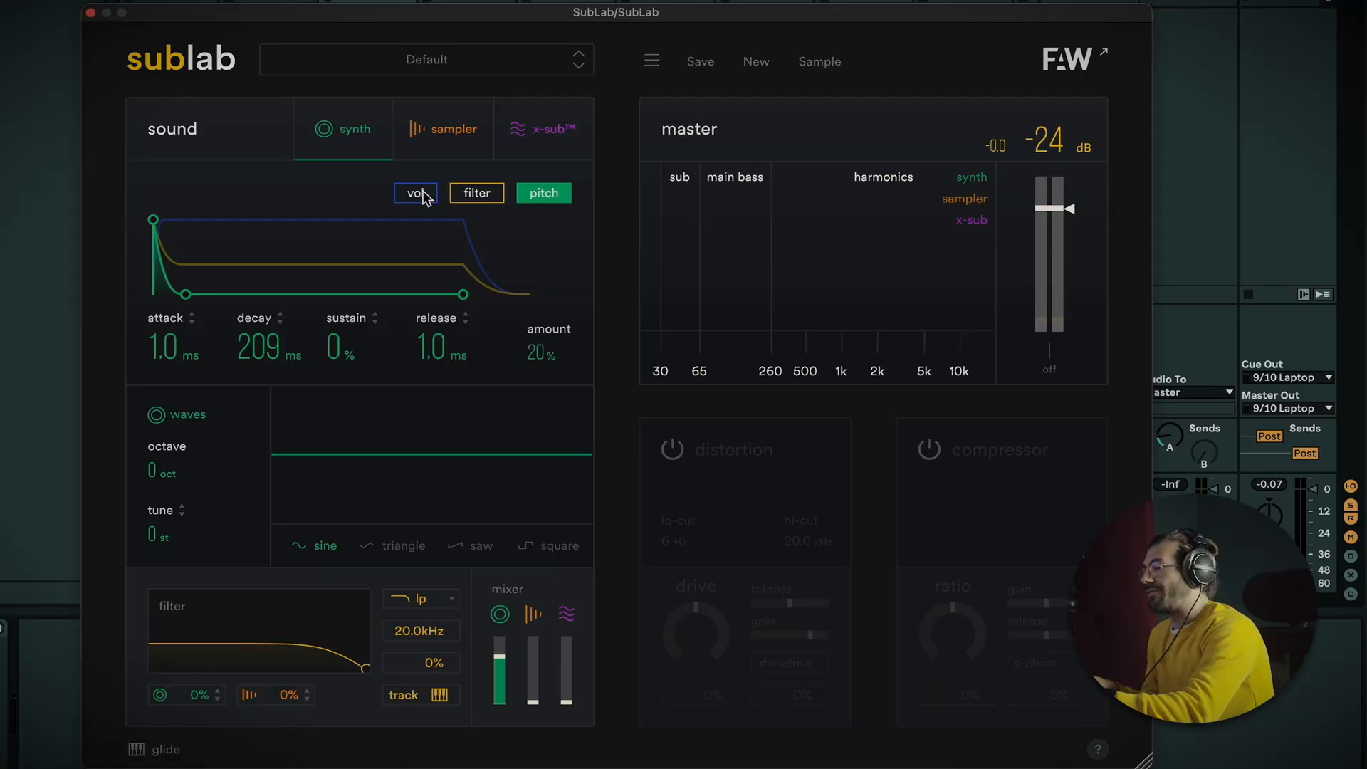
Shape the synth's volume envelope with 537 ms decay, 0% sustain and 1.1 s release
{"action": "left_click", "coordinate": [417, 193]}
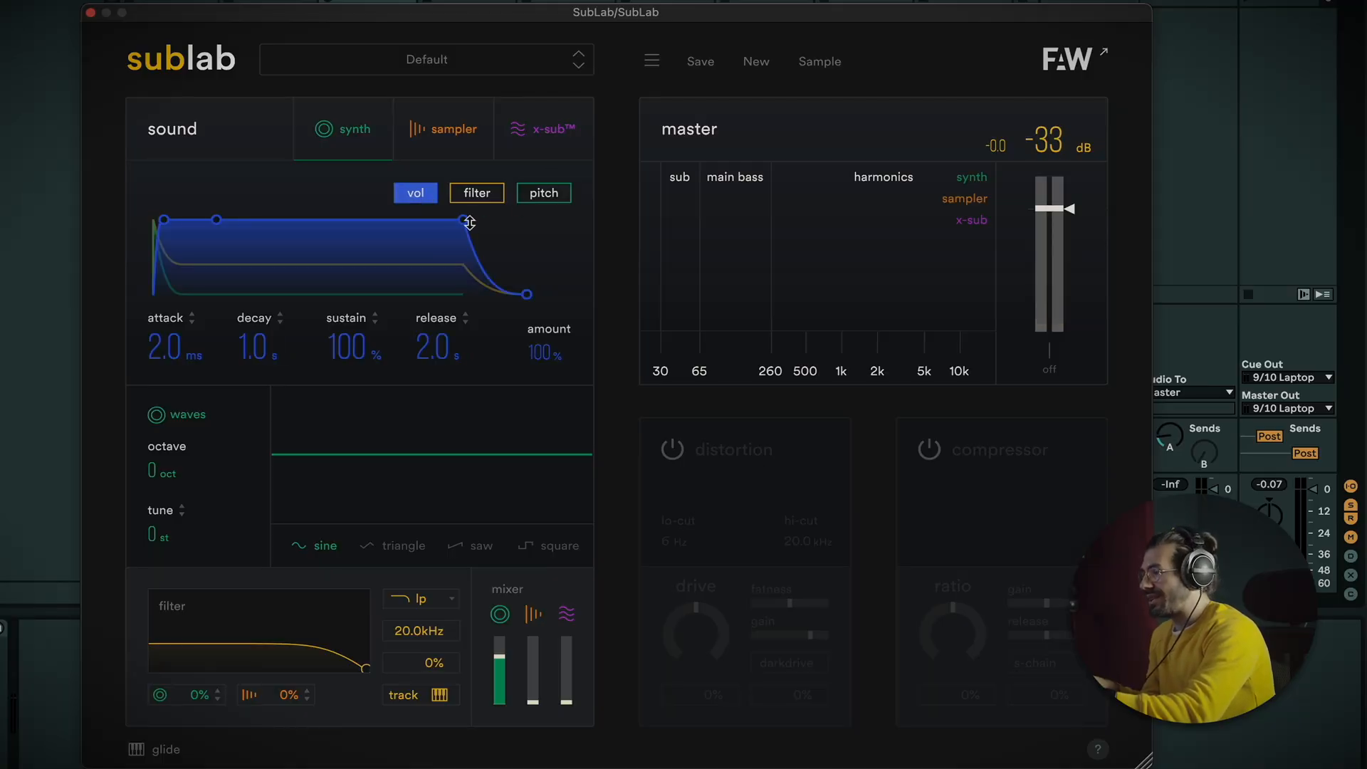
{"action": "left_click_drag", "start_coordinate": [457, 223], "coordinate": [463, 344]}
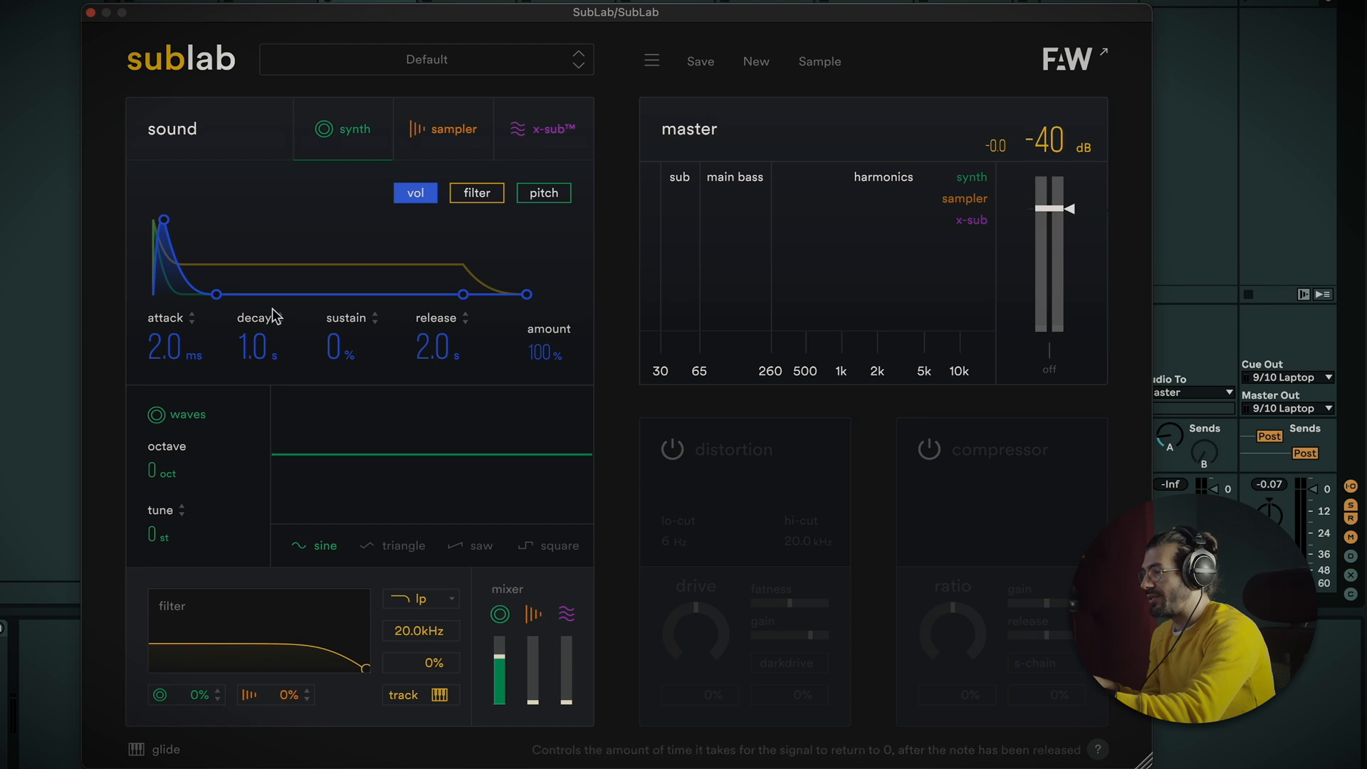
{"action": "left_click_drag", "start_coordinate": [225, 298], "coordinate": [210, 302]}
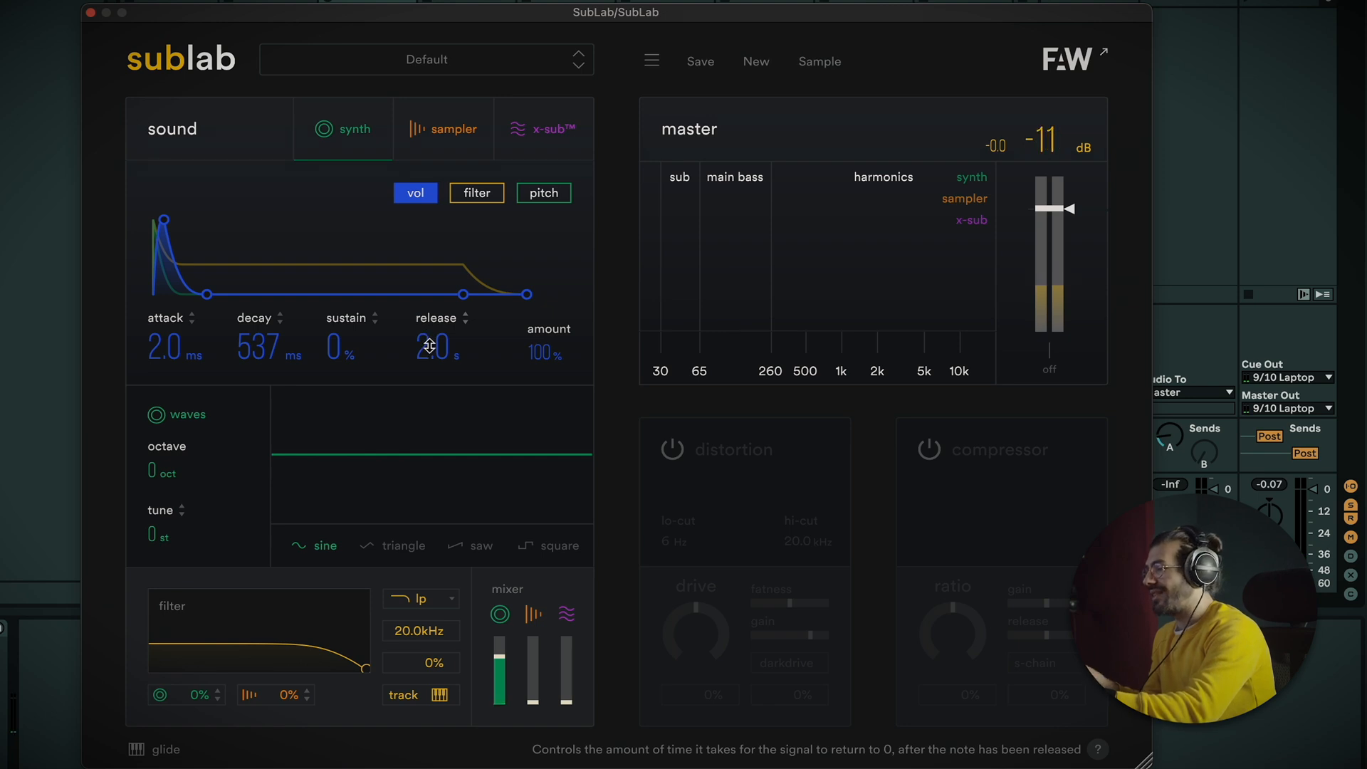
{"action": "mouse_move", "coordinate": [431, 334]}
{"action": "left_mouse_down"}
{"action": "mouse_move", "coordinate": [436, 306]}
{"action": "mouse_move", "coordinate": [450, 399]}
{"action": "mouse_move", "coordinate": [447, 329]}
{"action": "left_mouse_up"}
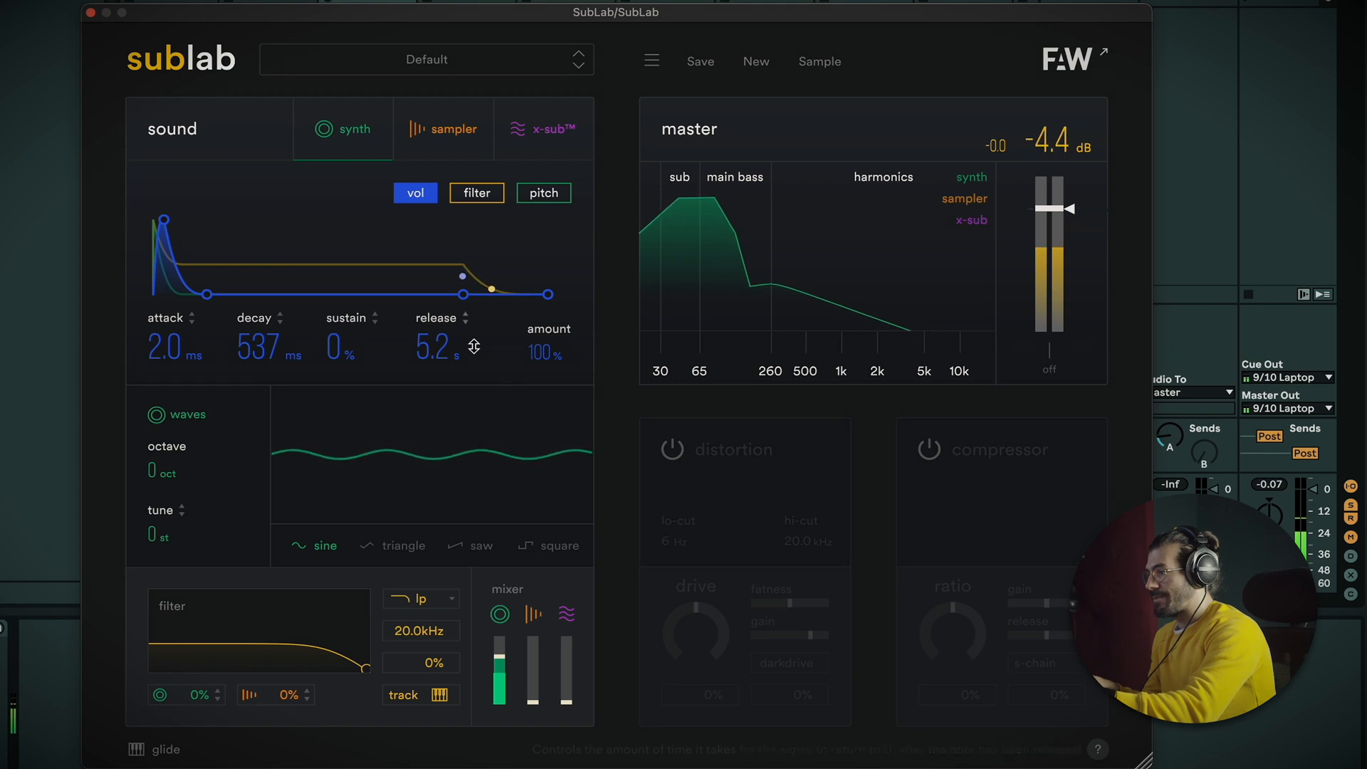
{"action": "left_click_drag", "start_coordinate": [452, 375], "coordinate": [453, 391]}
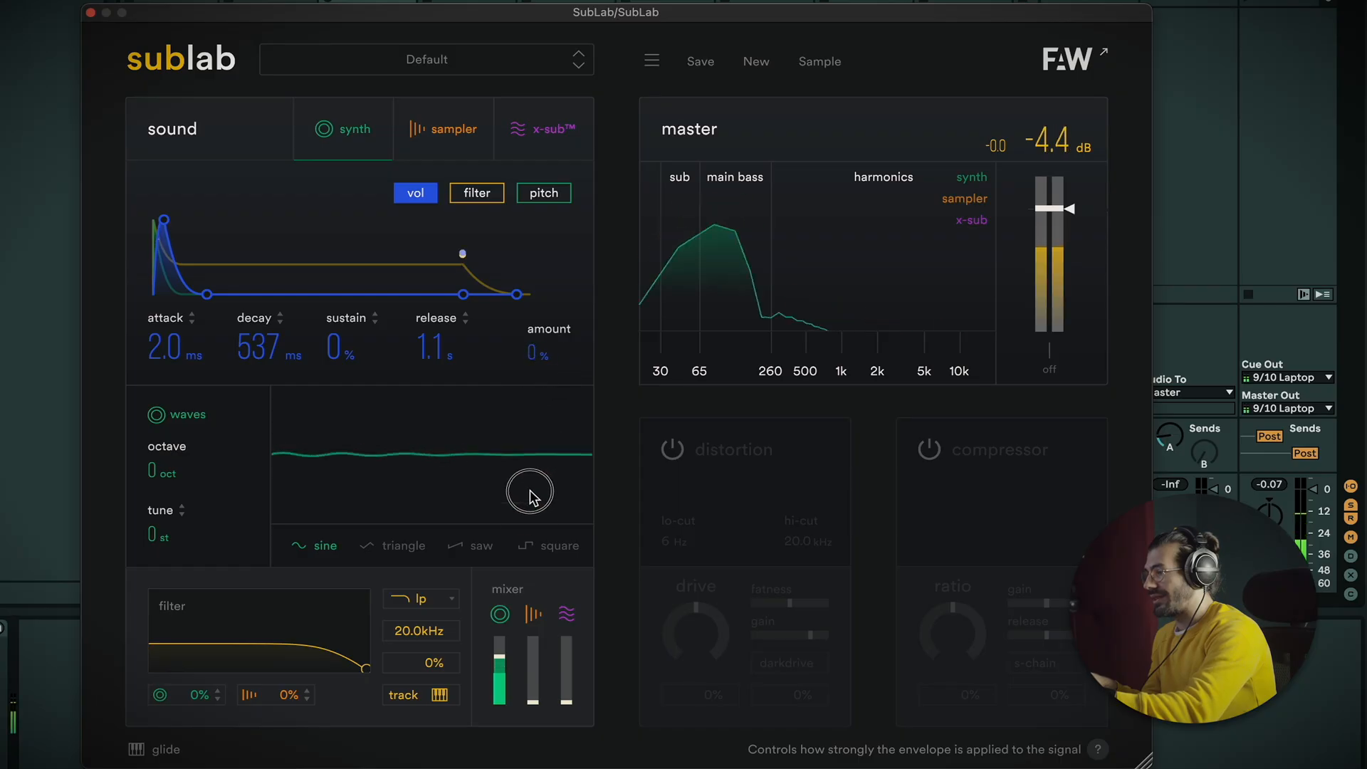
Set the pitch envelope's amount to 34%
{"action": "left_click", "coordinate": [481, 196]}
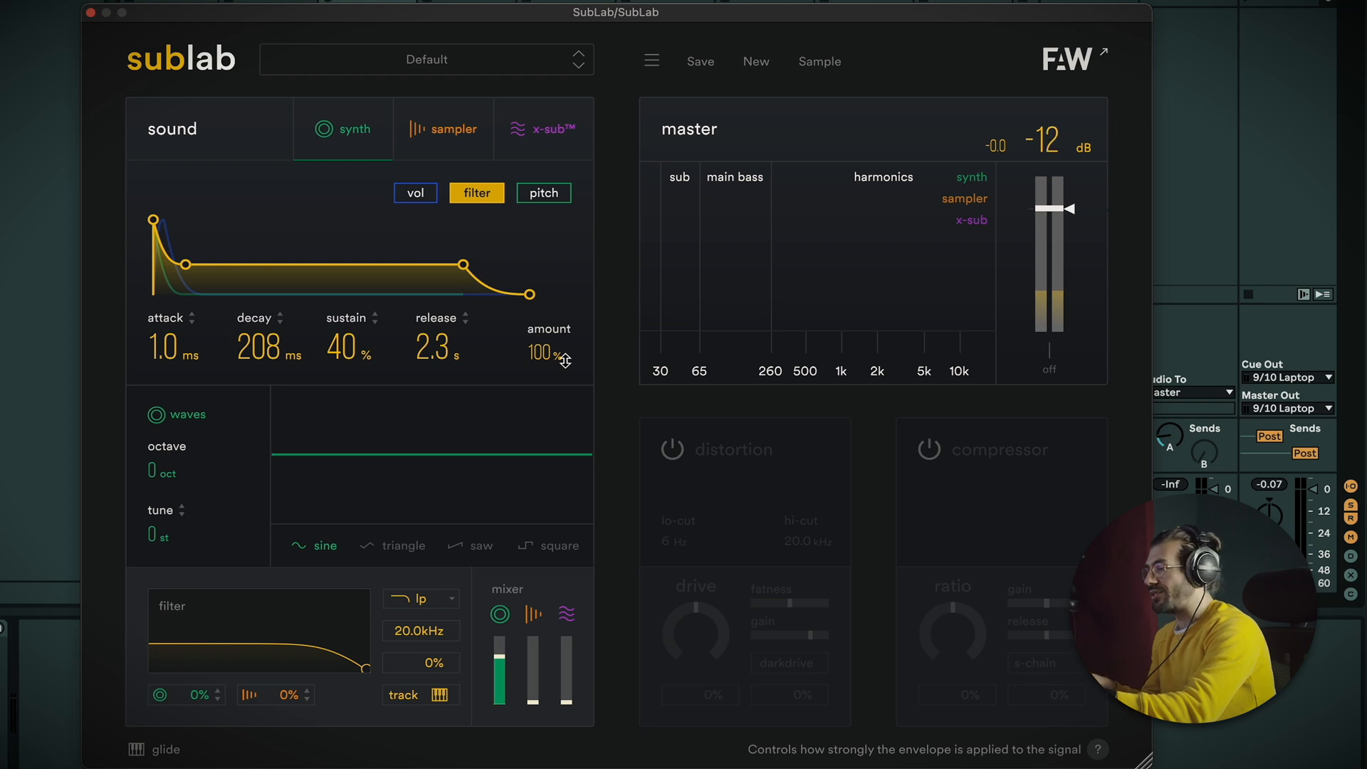
{"action": "left_click", "coordinate": [557, 194]}
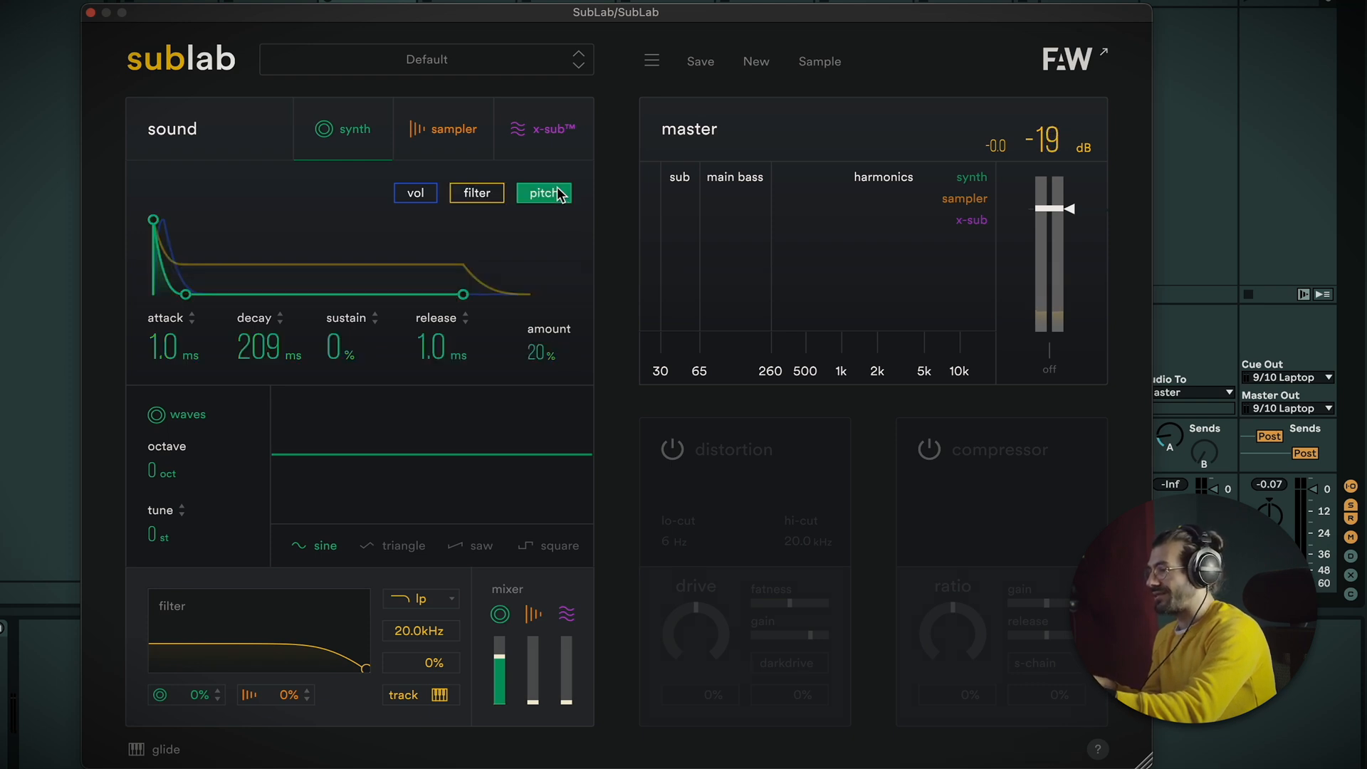
{"action": "mouse_move", "coordinate": [535, 361]}
{"action": "left_mouse_down"}
{"action": "mouse_move", "coordinate": [543, 284]}
{"action": "mouse_move", "coordinate": [537, 345]}
{"action": "left_mouse_up"}
{"action": "left_click", "coordinate": [415, 193]}
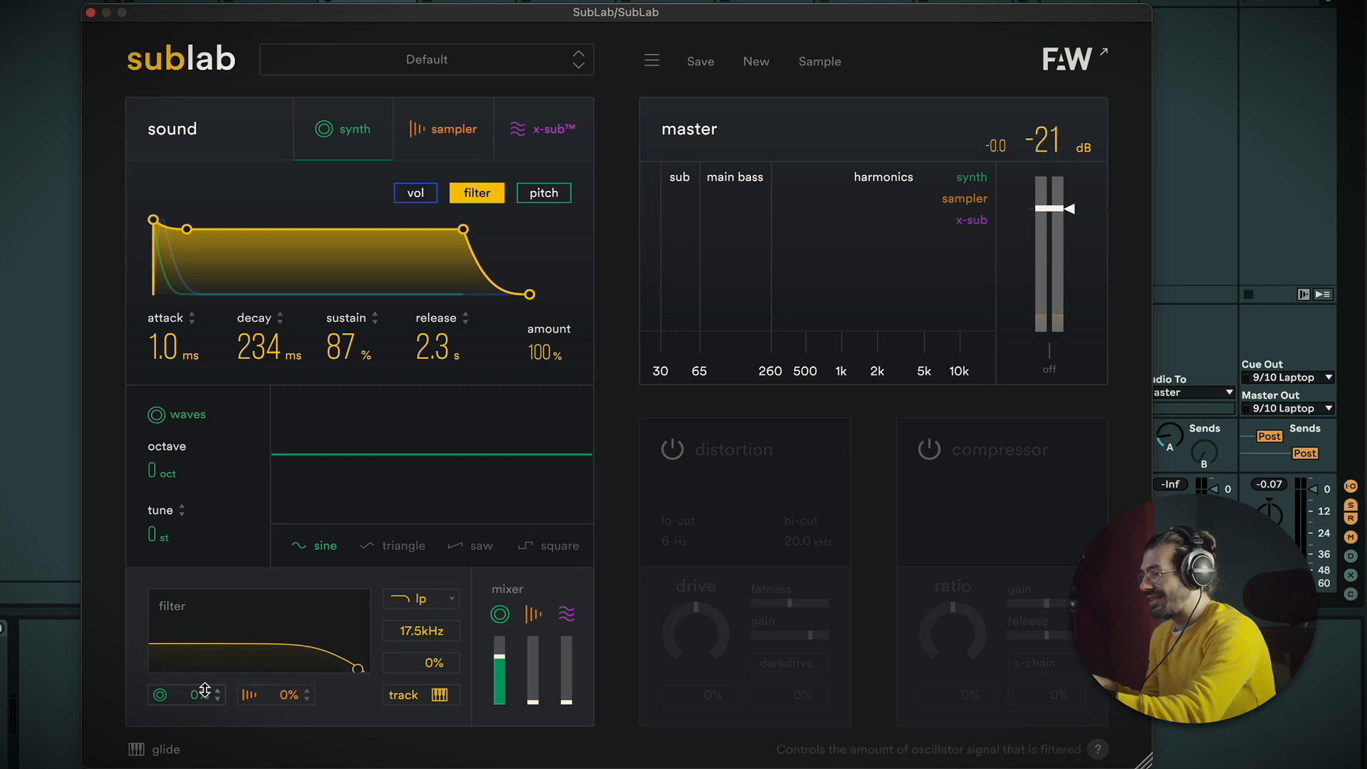
Send 100% of the synth and sampler through the low-pass filter at 348 Hz with 39% resonance, and set the filter envelope's sustain to 0%
{"action": "left_click_drag", "start_coordinate": [210, 649], "coordinate": [213, 604]}
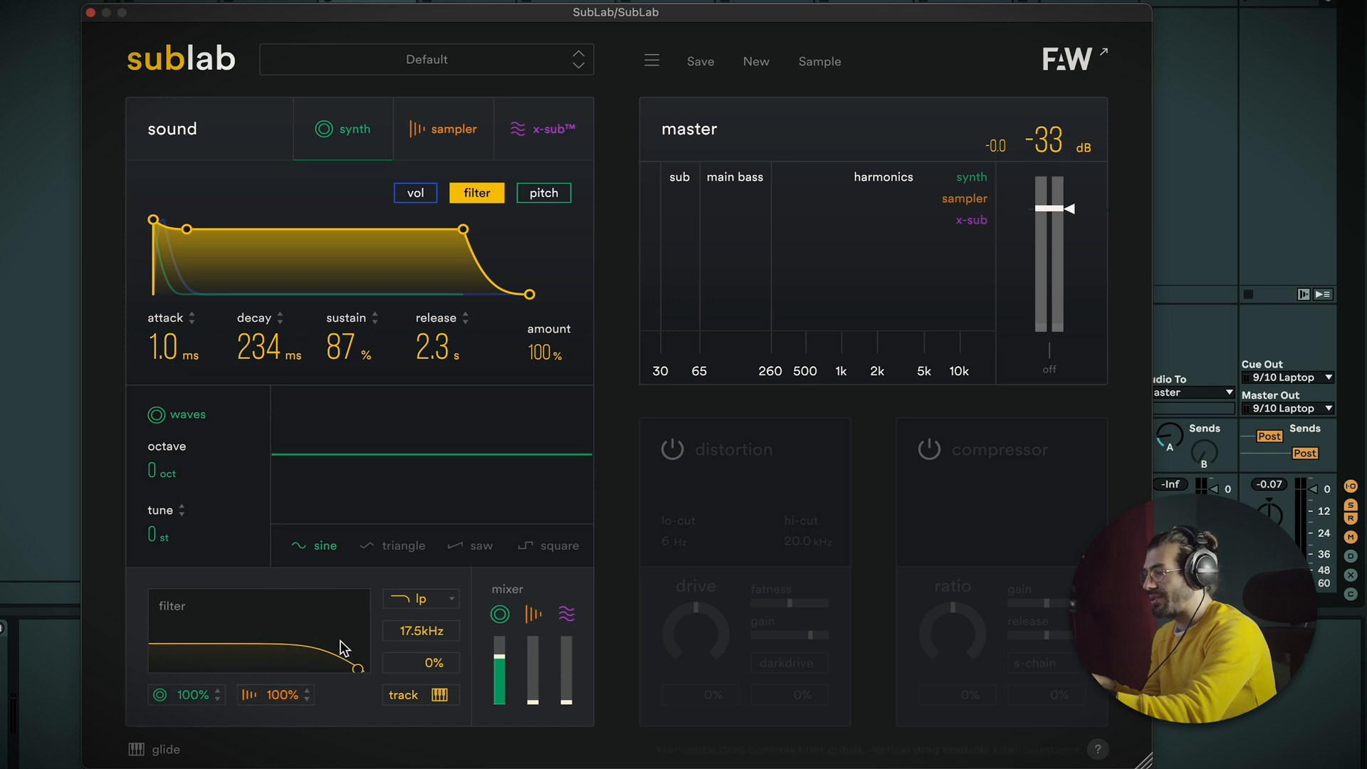
{"action": "left_click_drag", "start_coordinate": [345, 648], "coordinate": [214, 653]}
{"action": "left_click_drag", "start_coordinate": [464, 229], "coordinate": [461, 314]}
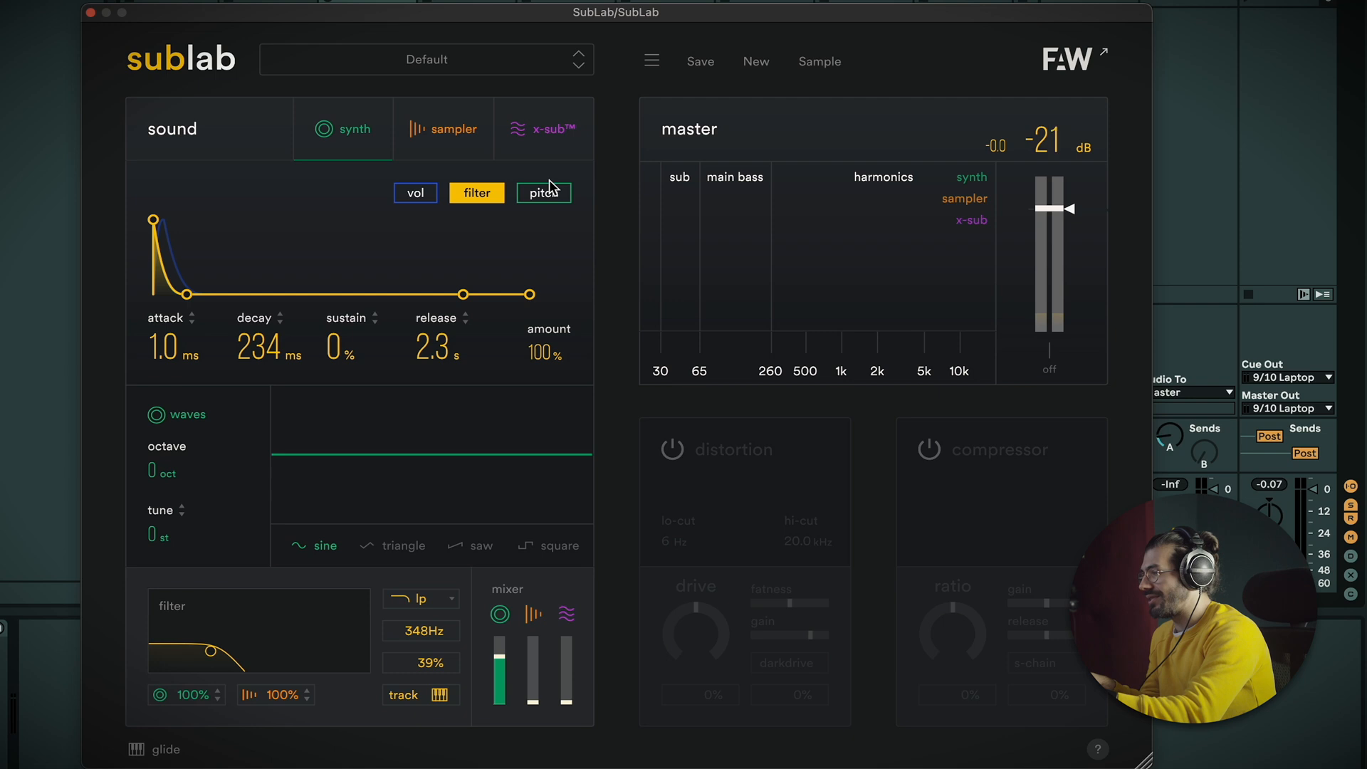
Lower the low-pass filter's cutoff to 114 Hz and raise its resonance to 80%
{"action": "left_click", "coordinate": [547, 192]}
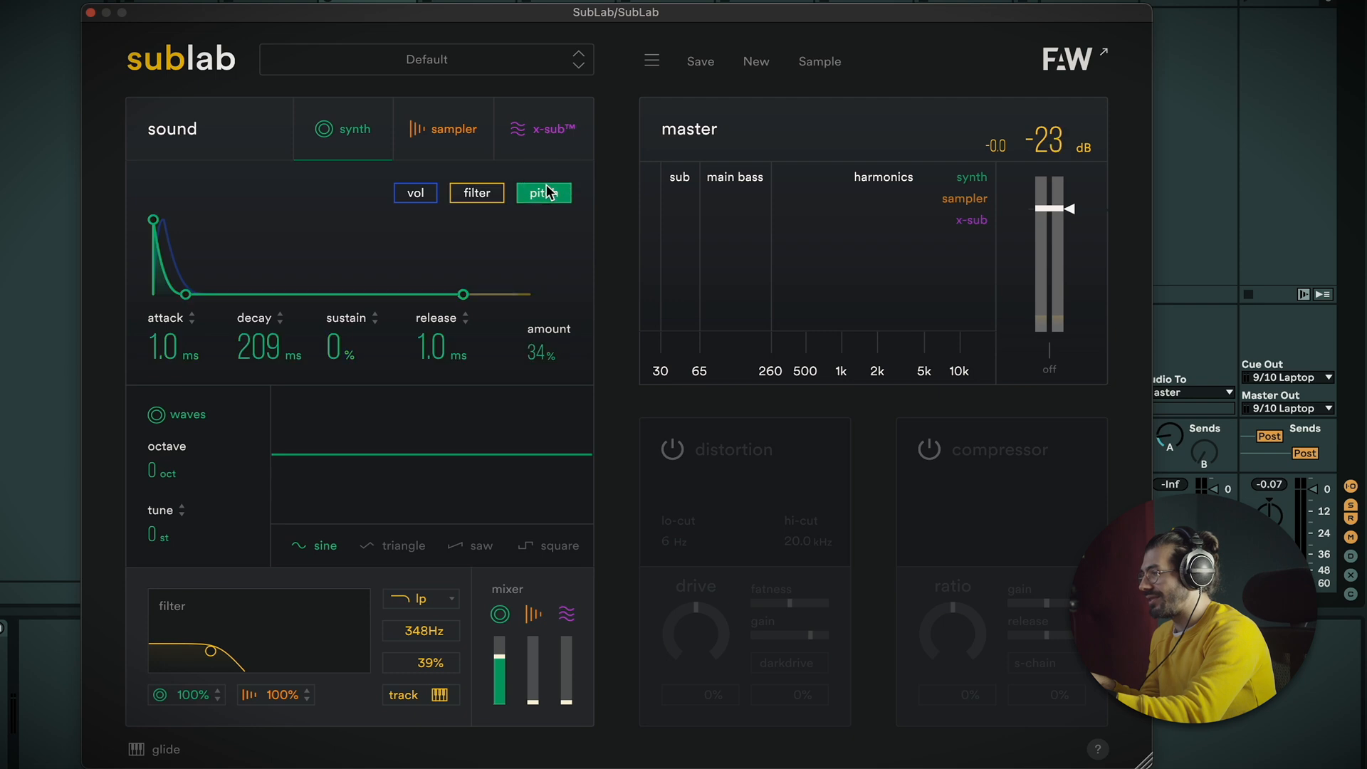
{"action": "left_click", "coordinate": [478, 193]}
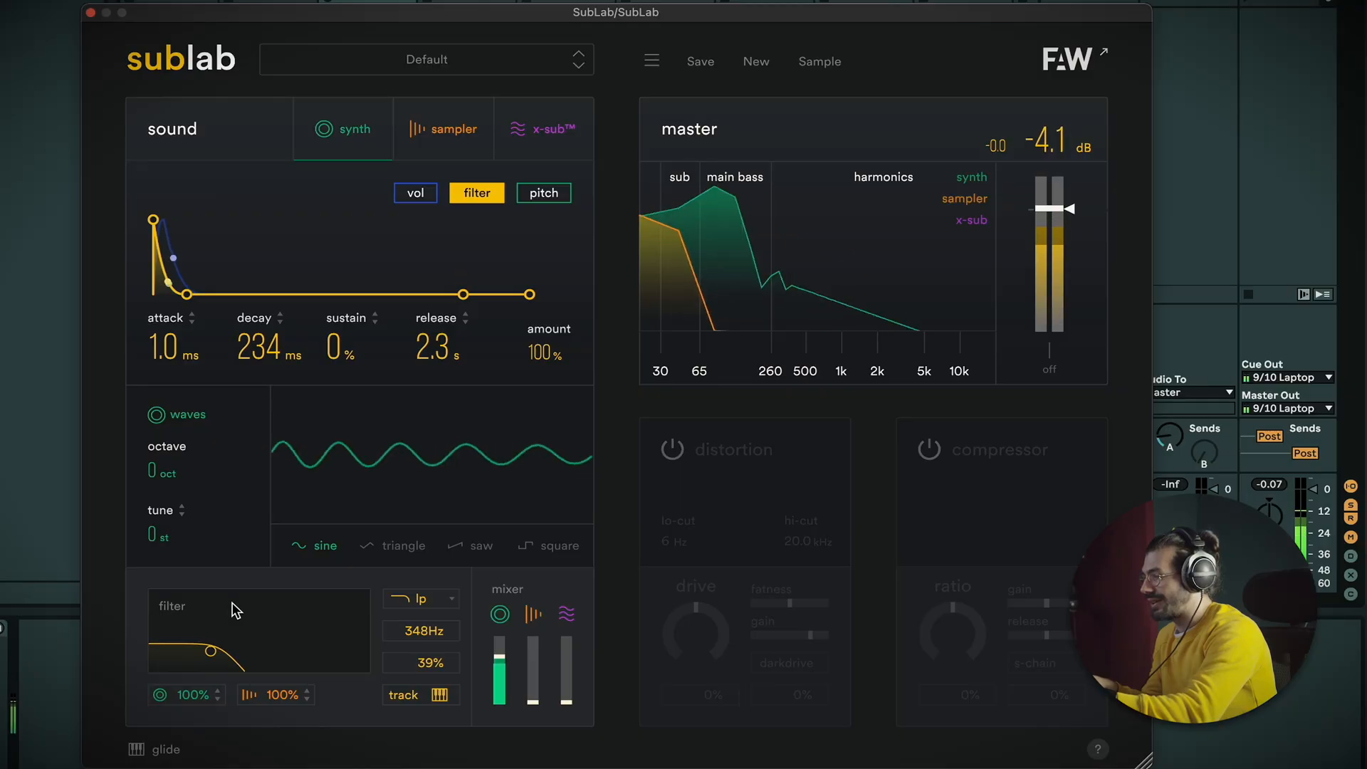
{"action": "left_click_drag", "start_coordinate": [242, 644], "coordinate": [203, 636]}
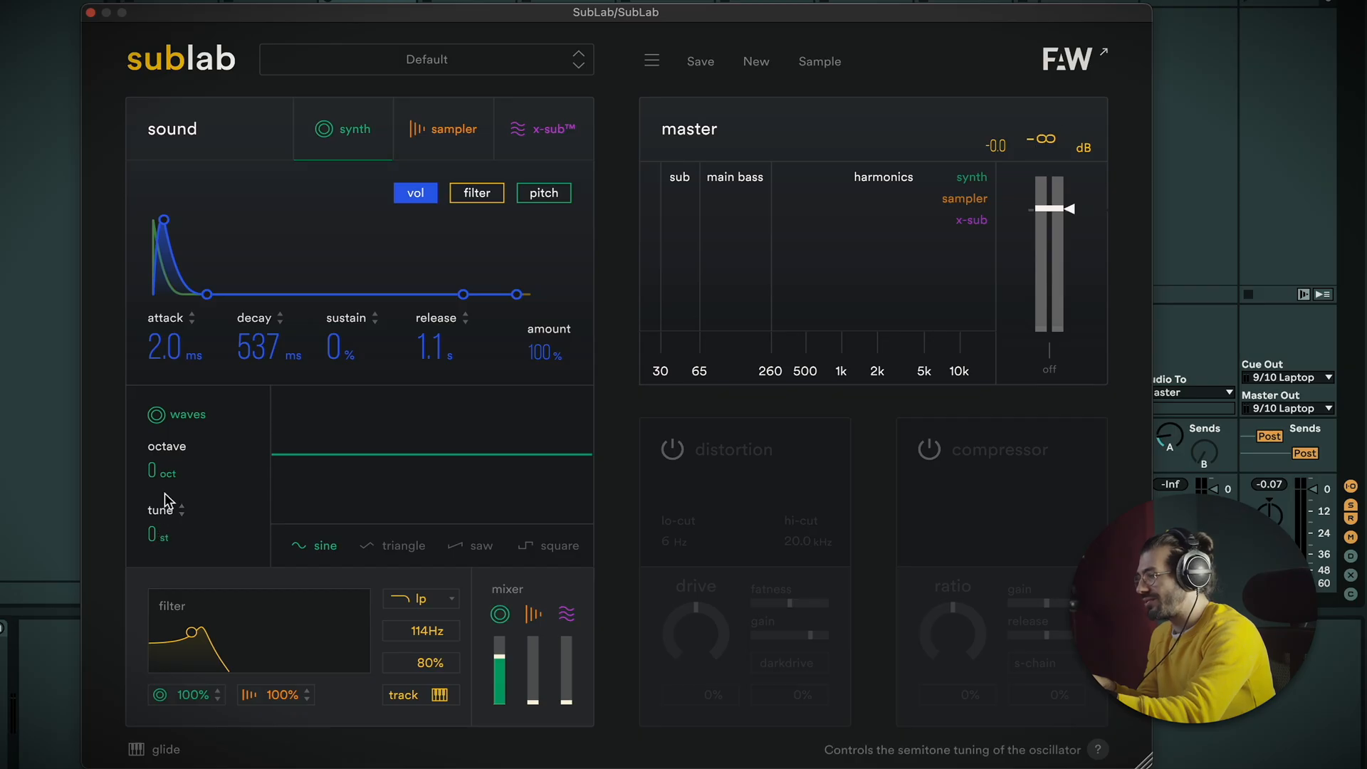
{"action": "mouse_move", "coordinate": [175, 475]}
{"action": "left_mouse_down"}
{"action": "mouse_move", "coordinate": [168, 504]}
{"action": "mouse_move", "coordinate": [174, 436]}
{"action": "mouse_move", "coordinate": [174, 476]}
{"action": "left_mouse_up"}
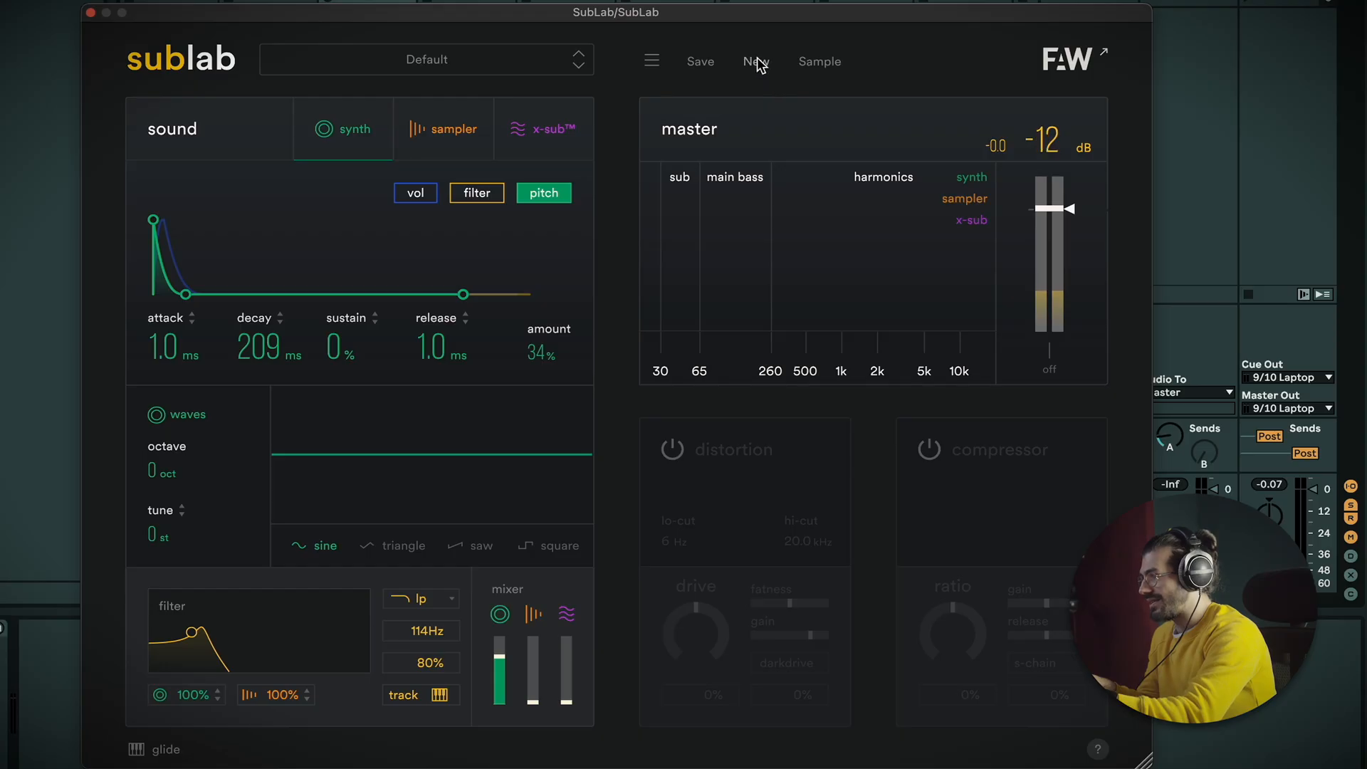
Start a new default patch and audition the triangle, saw and square oscillator waveforms
{"action": "left_click", "coordinate": [757, 62]}
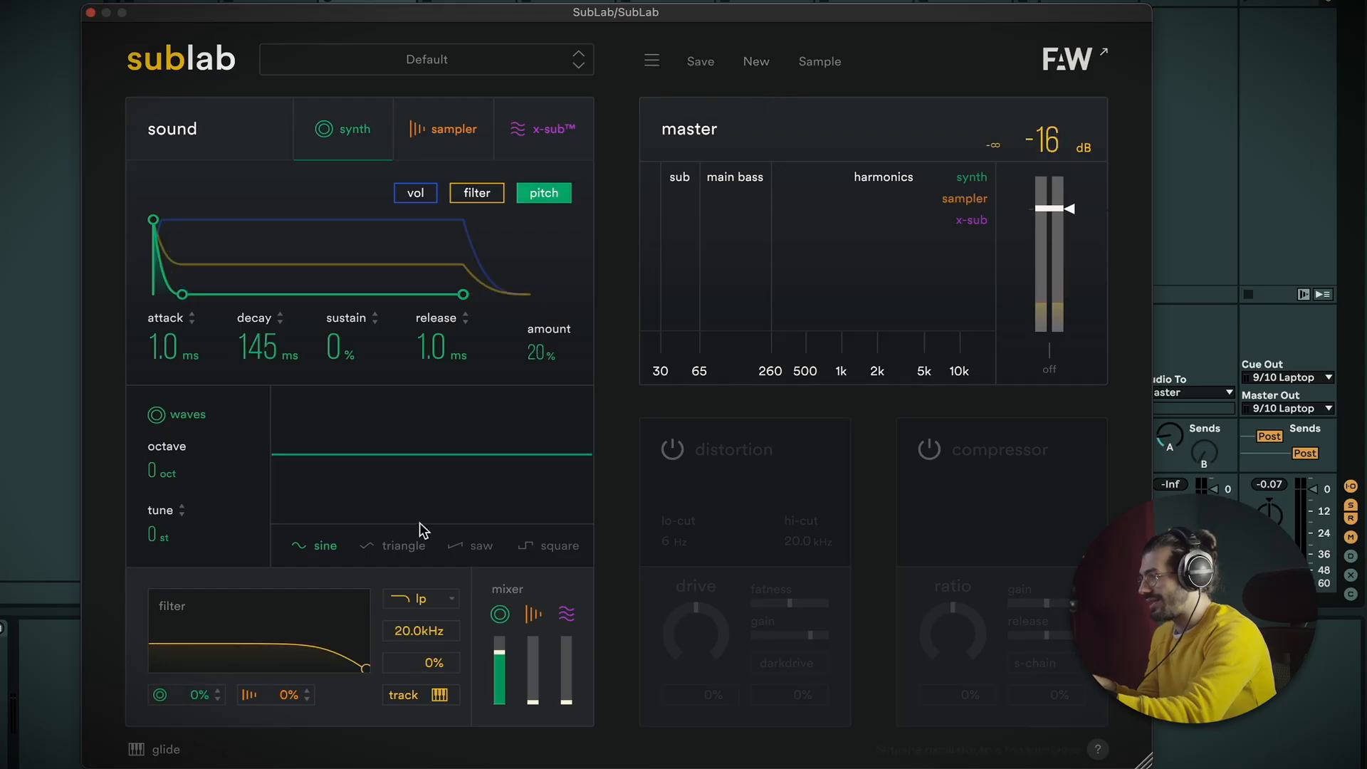
{"action": "left_click", "coordinate": [391, 539]}
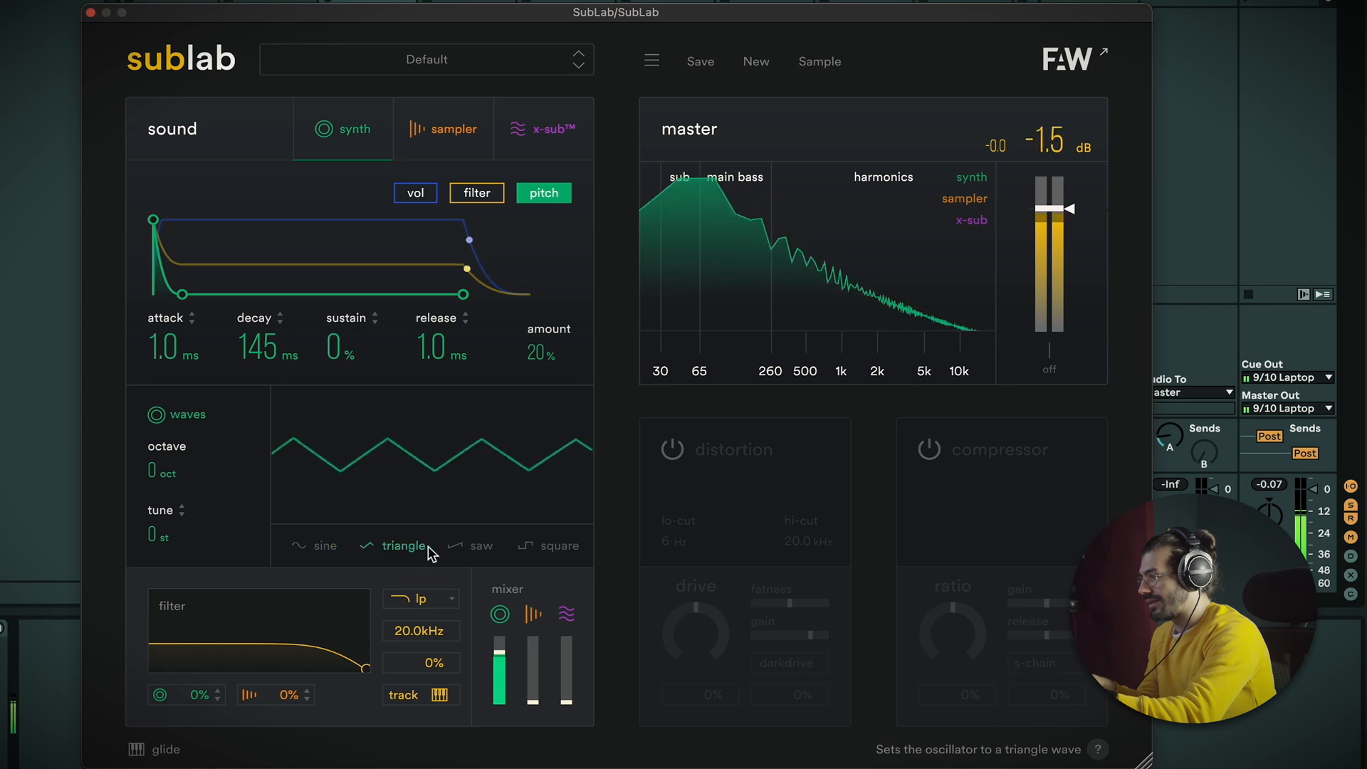
{"action": "left_click", "coordinate": [466, 548]}
{"action": "left_click", "coordinate": [550, 550]}
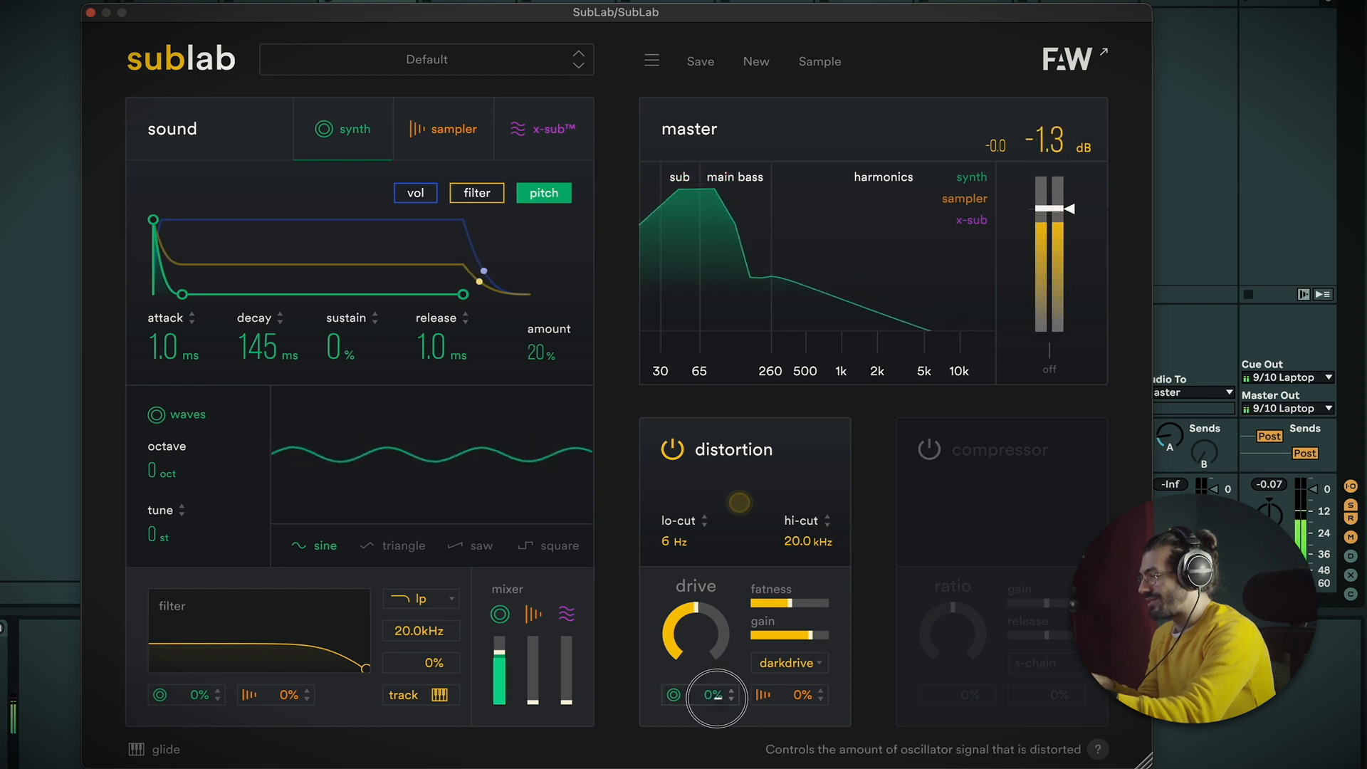
Send 100% of the synth signal into the distortion and try the overdrive type at different drive amounts
{"action": "left_click_drag", "start_coordinate": [716, 689], "coordinate": [682, 613]}
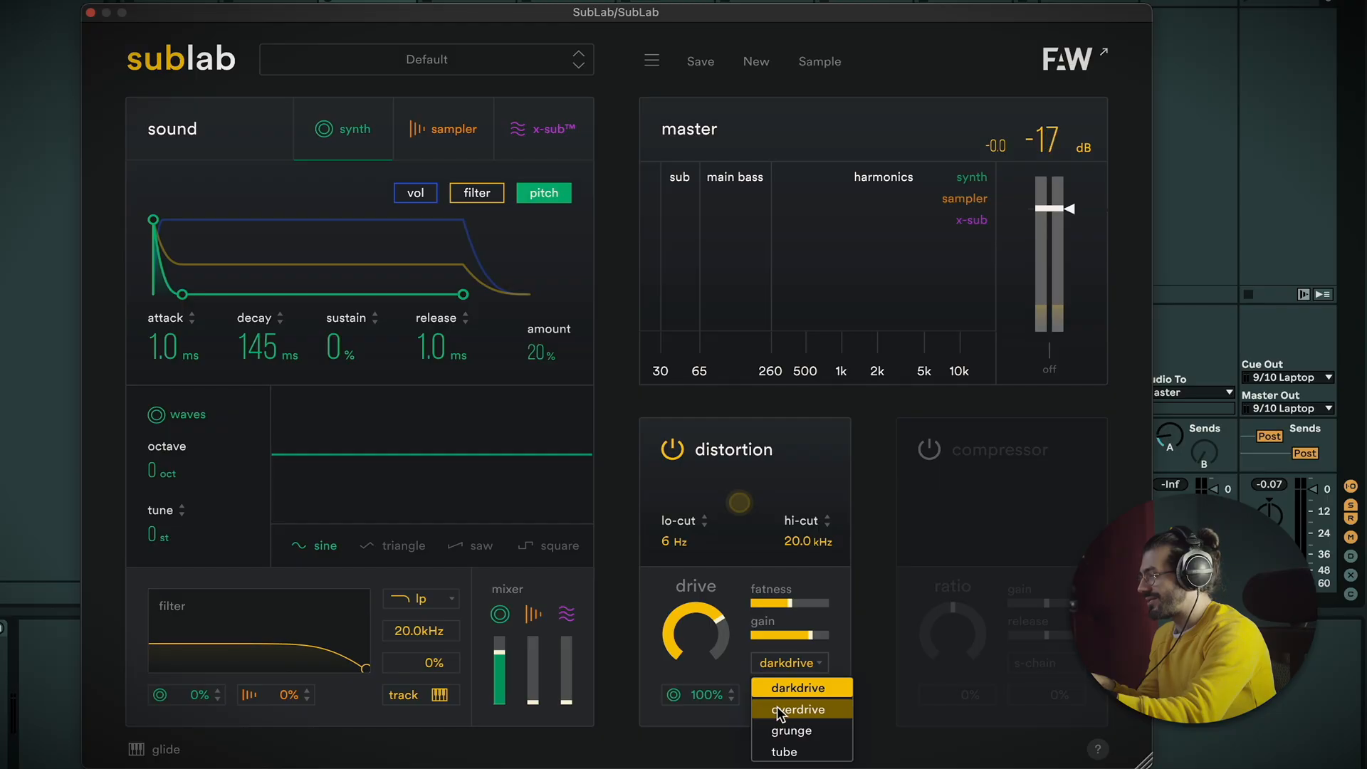
{"action": "left_click", "coordinate": [776, 706]}
{"action": "left_click_drag", "start_coordinate": [723, 634], "coordinate": [701, 687]}
Try the grunge distortion type while varying the drive amount
{"action": "left_click", "coordinate": [765, 662]}
{"action": "left_click", "coordinate": [789, 730]}
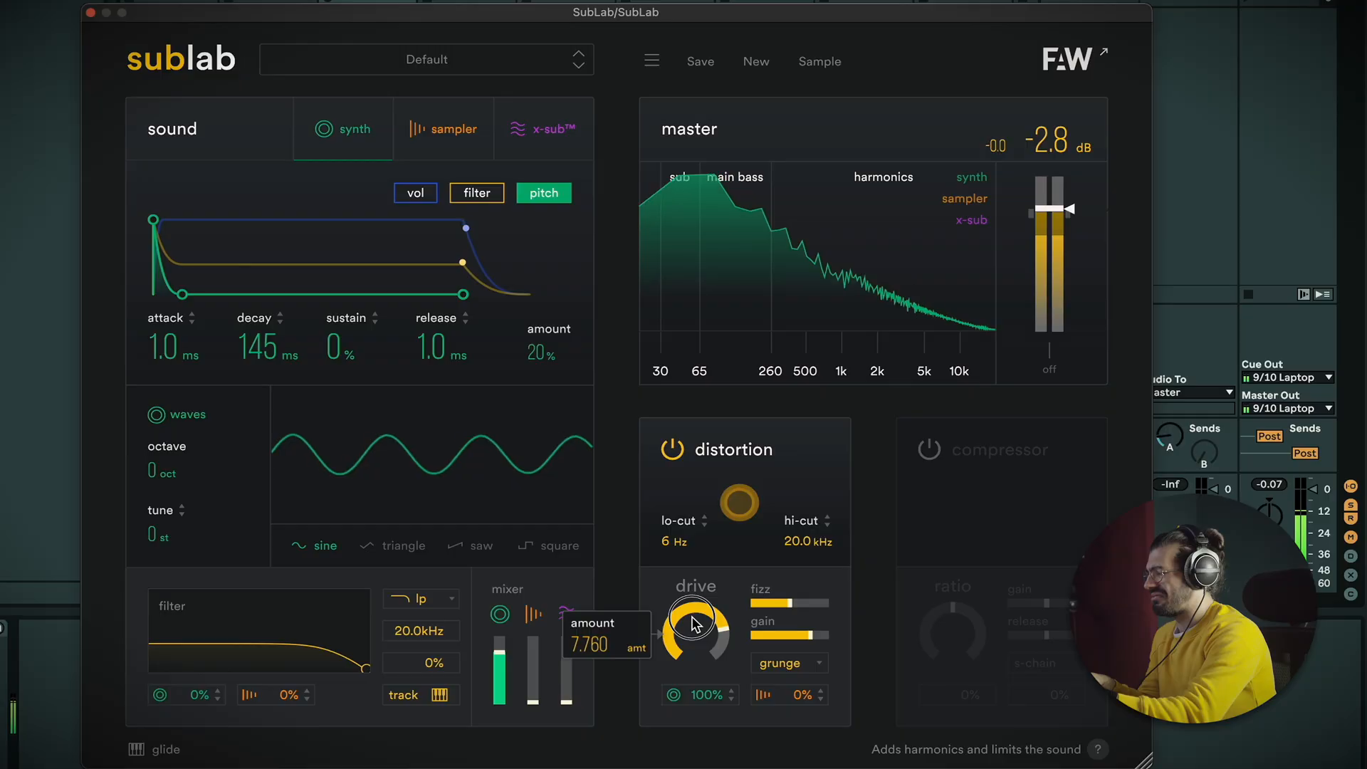
{"action": "left_click_drag", "start_coordinate": [691, 614], "coordinate": [715, 681]}
Switch the distortion to the tube type and adjust its drive amount
{"action": "left_click", "coordinate": [776, 662]}
{"action": "left_click", "coordinate": [776, 749]}
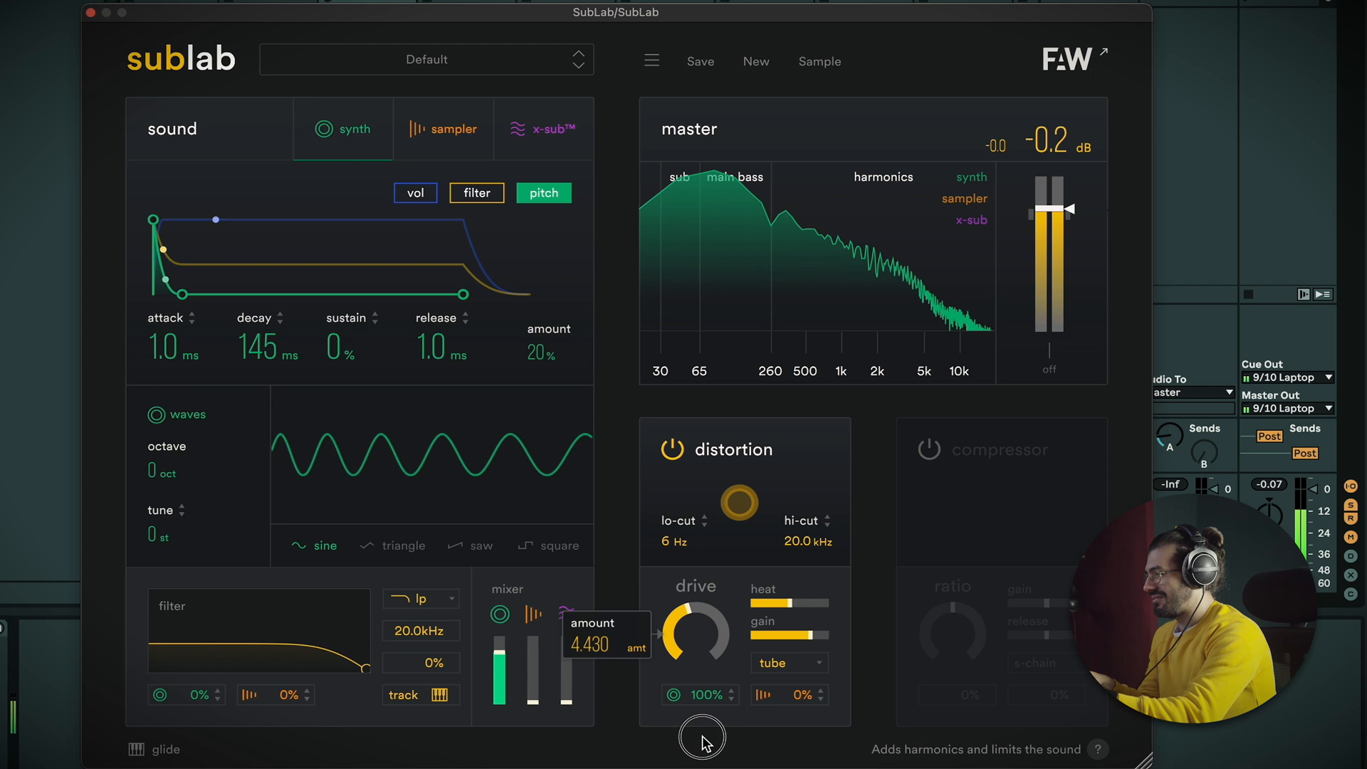
{"action": "left_click_drag", "start_coordinate": [695, 625], "coordinate": [696, 627]}
Try different hi-cut and lo-cut frequencies on the distortion, returning them to 20.0 kHz and 6 Hz
{"action": "left_click", "coordinate": [797, 539]}
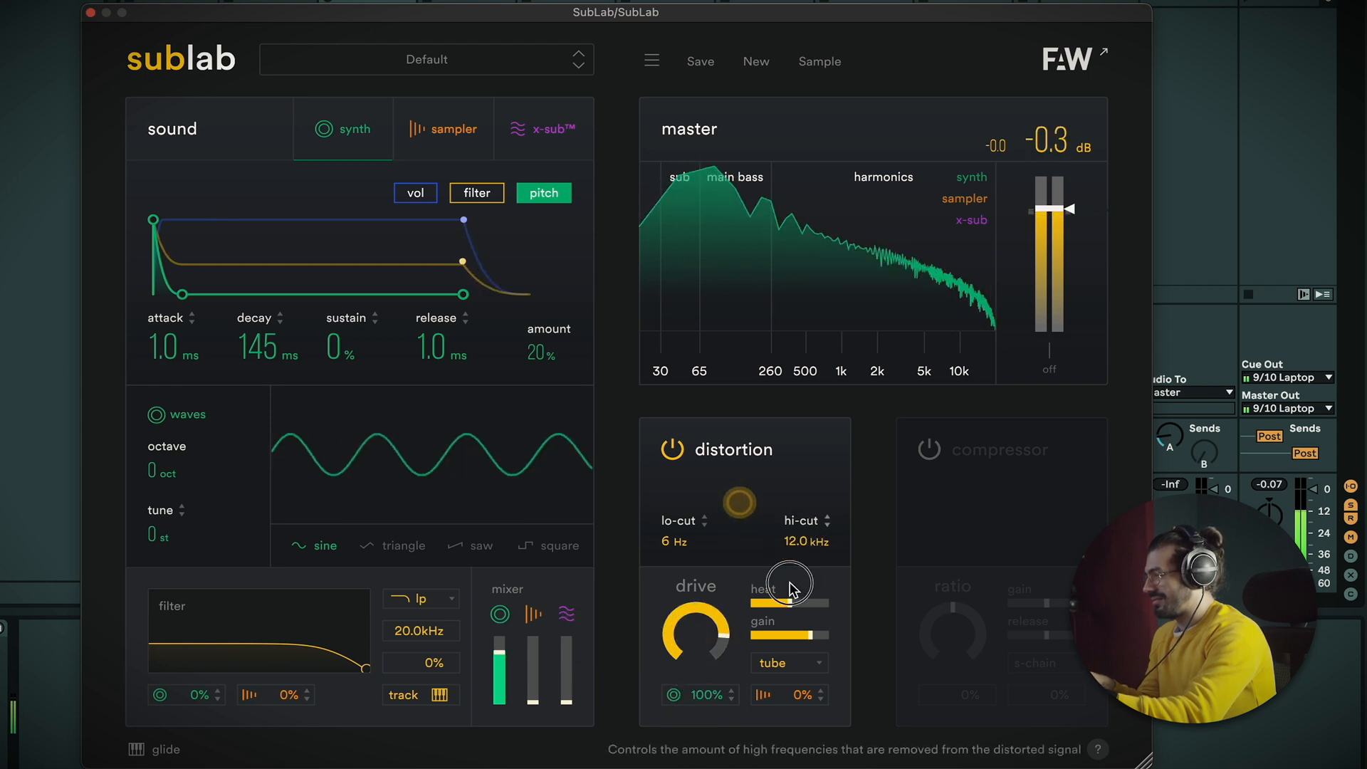
{"action": "left_click_drag", "start_coordinate": [776, 545], "coordinate": [772, 490]}
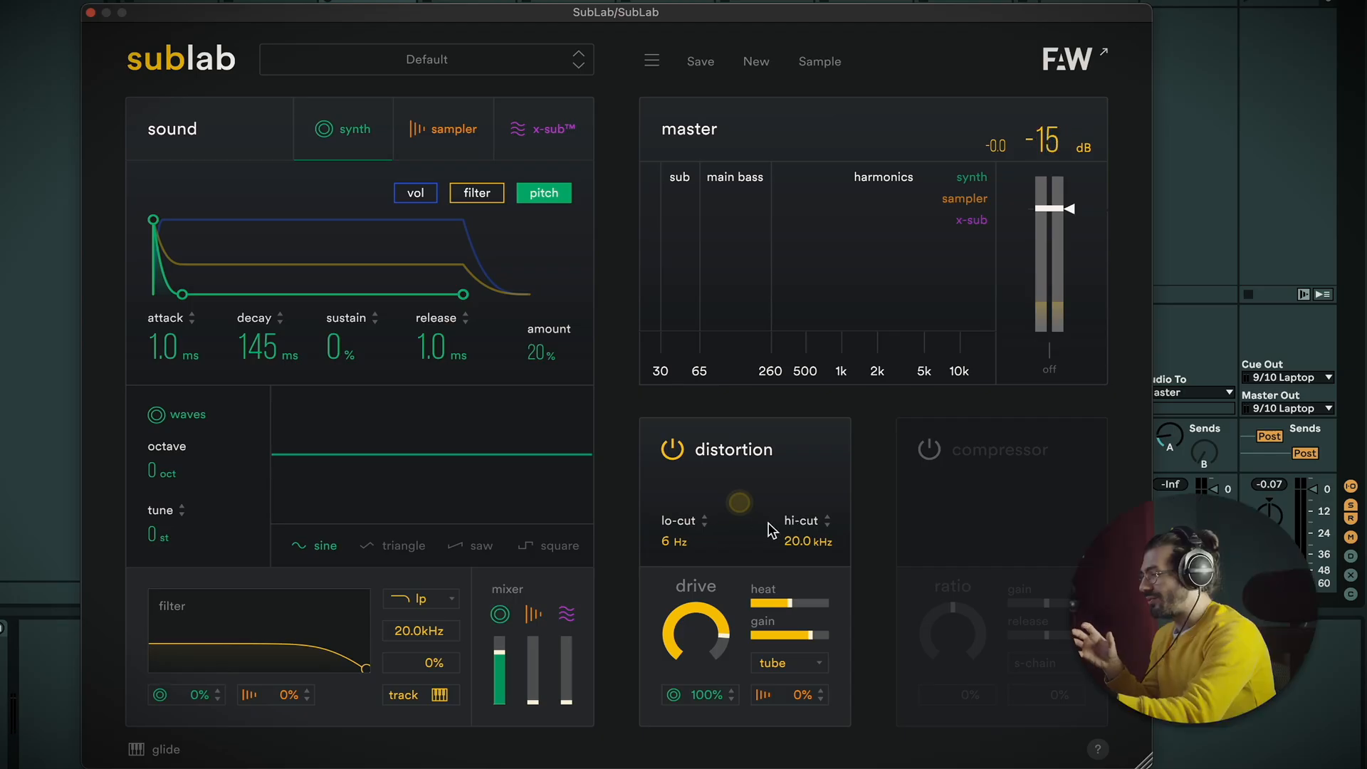
{"action": "left_click_drag", "start_coordinate": [799, 587], "coordinate": [795, 621]}
{"action": "left_click_drag", "start_coordinate": [802, 545], "coordinate": [803, 546]}
{"action": "double_click", "coordinate": [802, 547]}
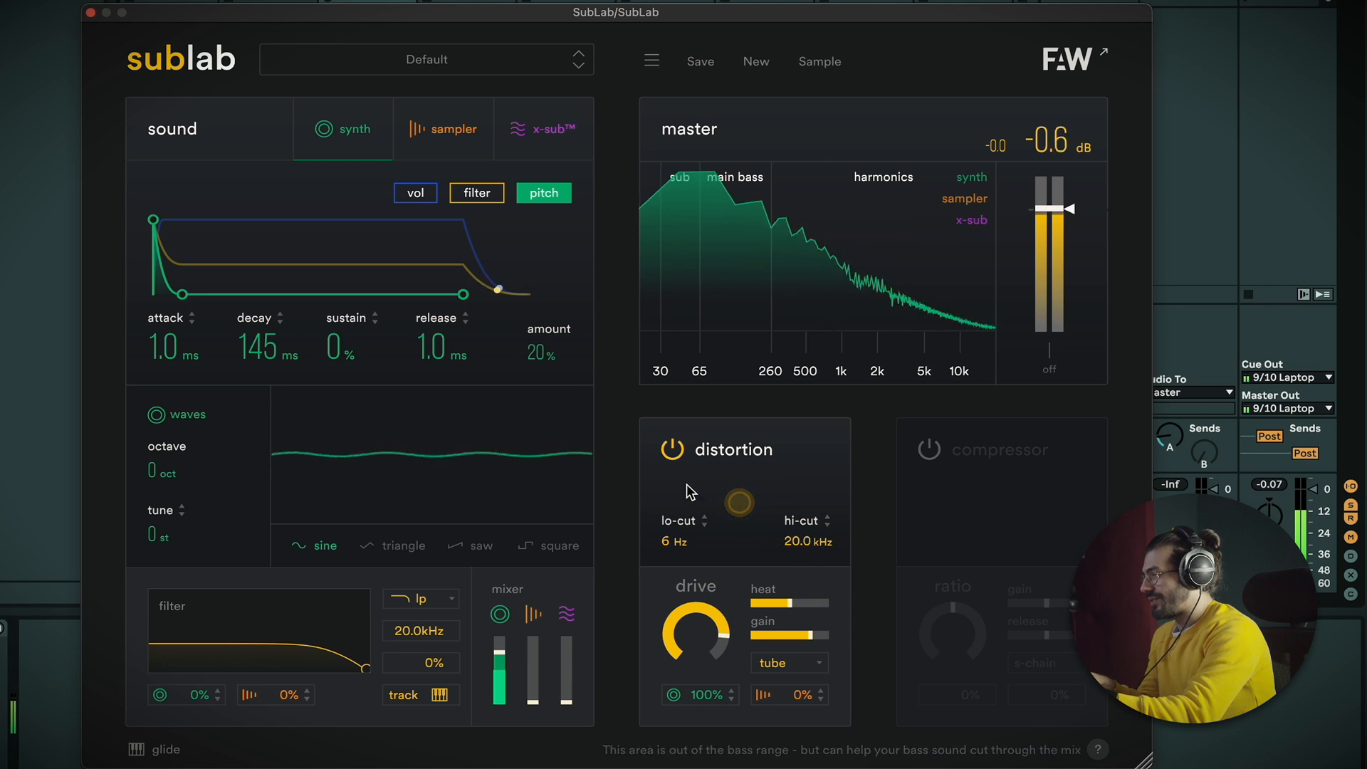
{"action": "mouse_move", "coordinate": [669, 541]}
{"action": "left_mouse_down"}
{"action": "mouse_move", "coordinate": [660, 477]}
{"action": "mouse_move", "coordinate": [663, 558]}
{"action": "left_mouse_up"}
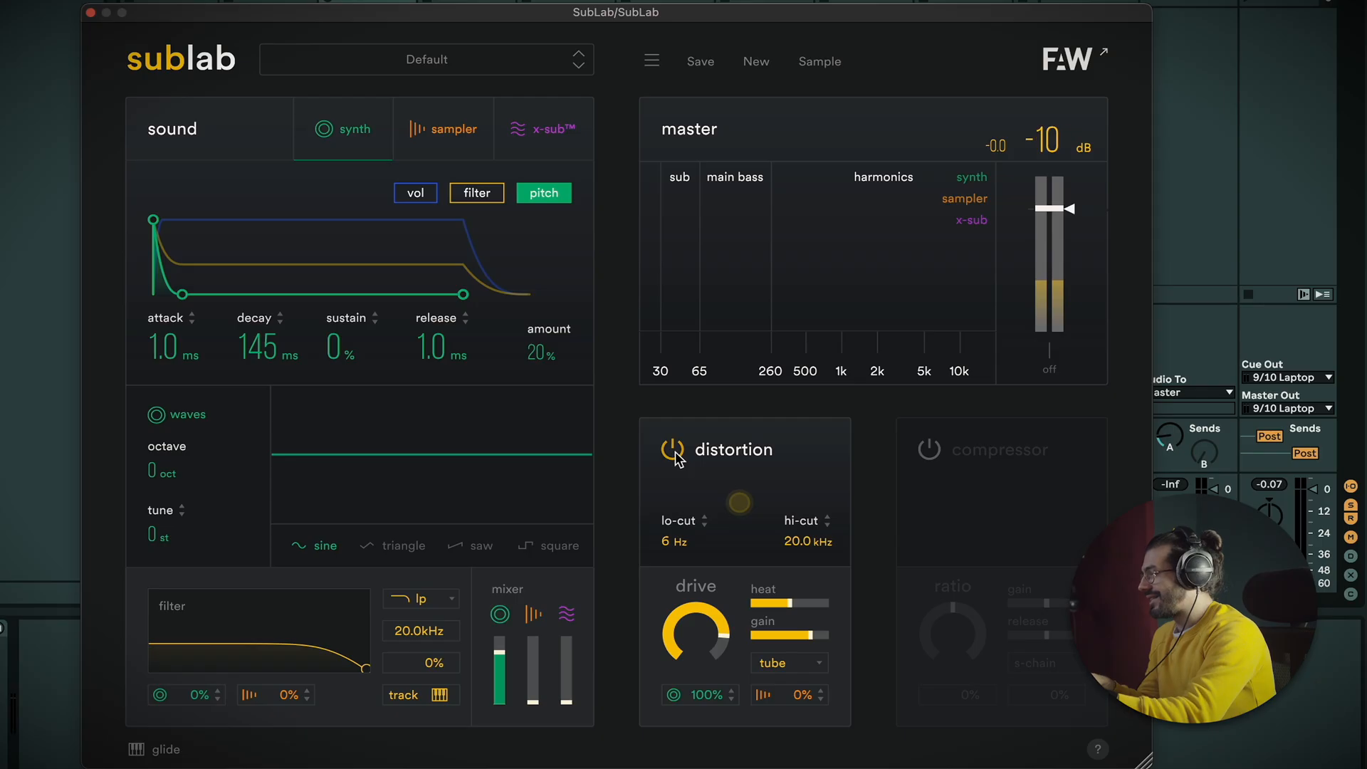
Turn off the distortion and enable the compressor with 100% of the synth signal and a -22 dB threshold
{"action": "left_click", "coordinate": [672, 450]}
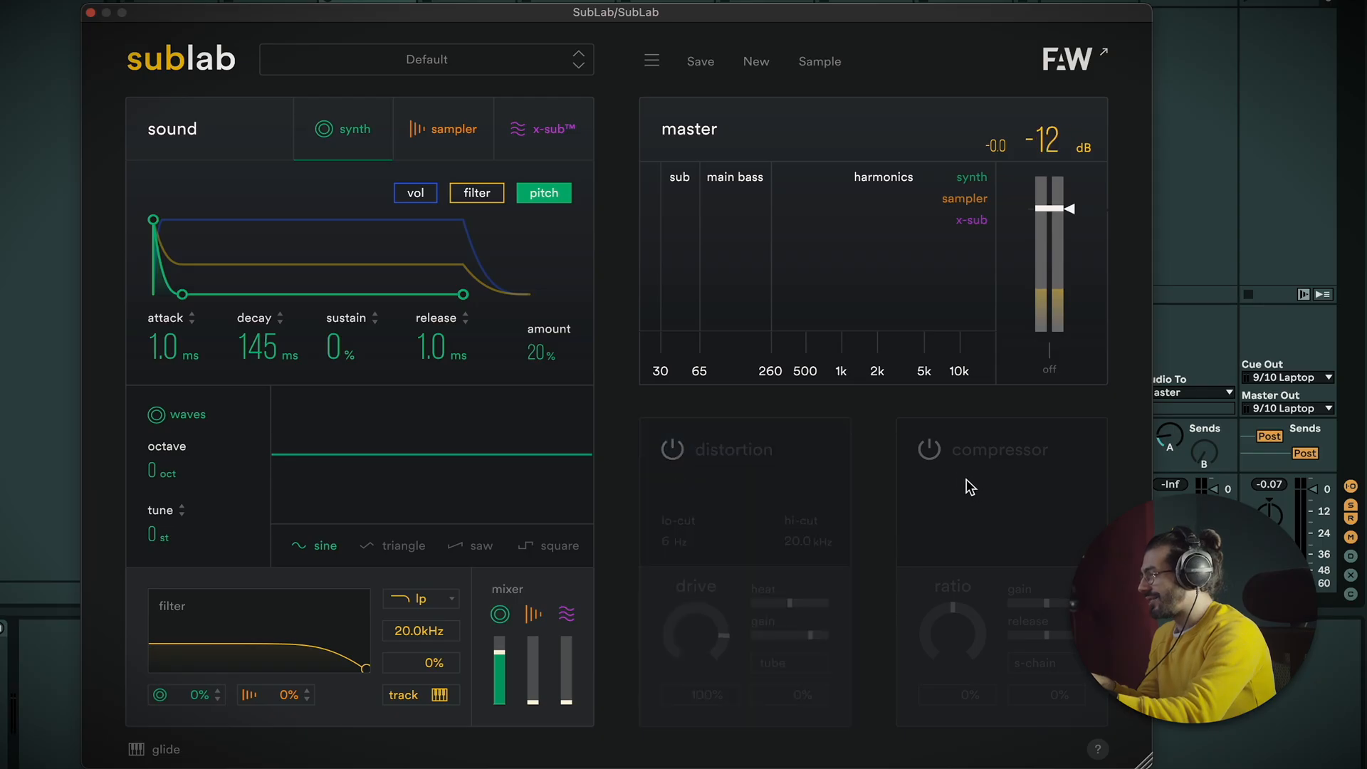
{"action": "left_click", "coordinate": [928, 450]}
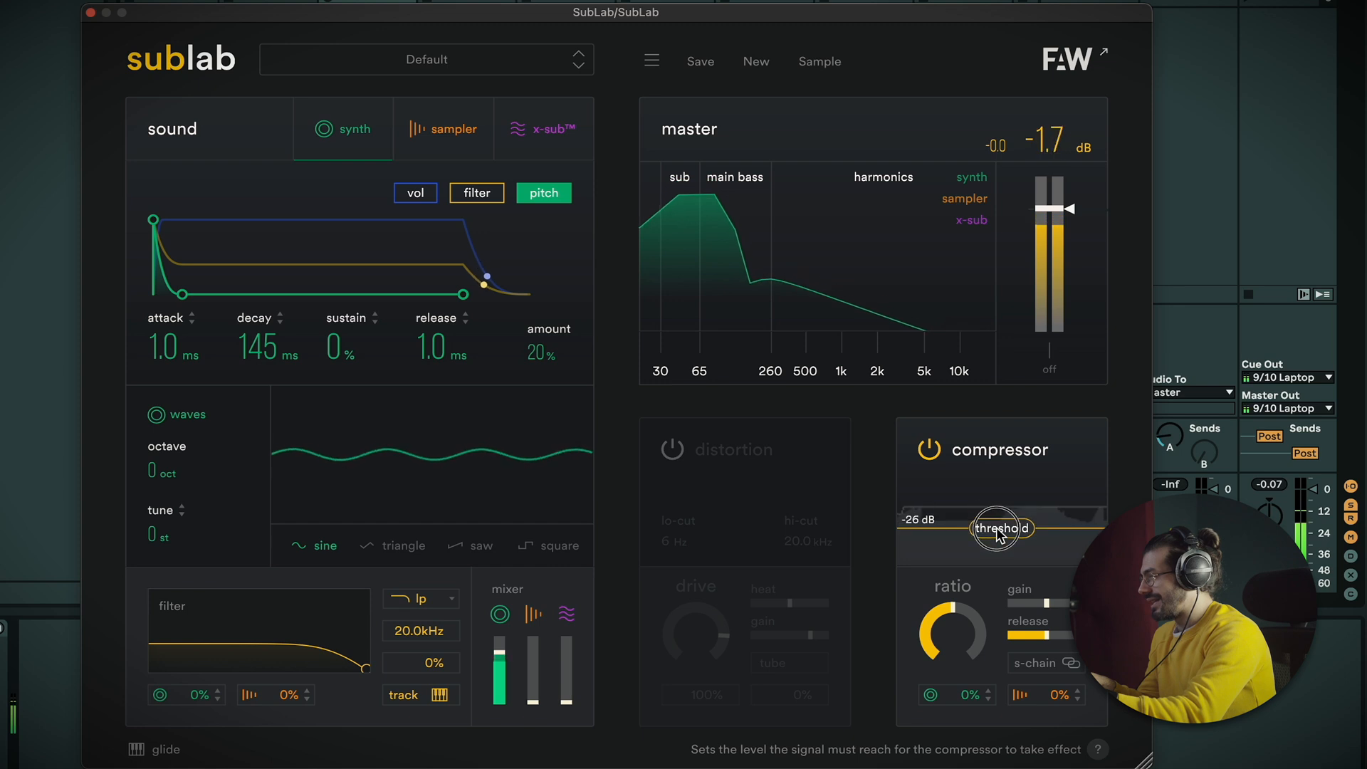
{"action": "left_click_drag", "start_coordinate": [981, 631], "coordinate": [990, 527]}
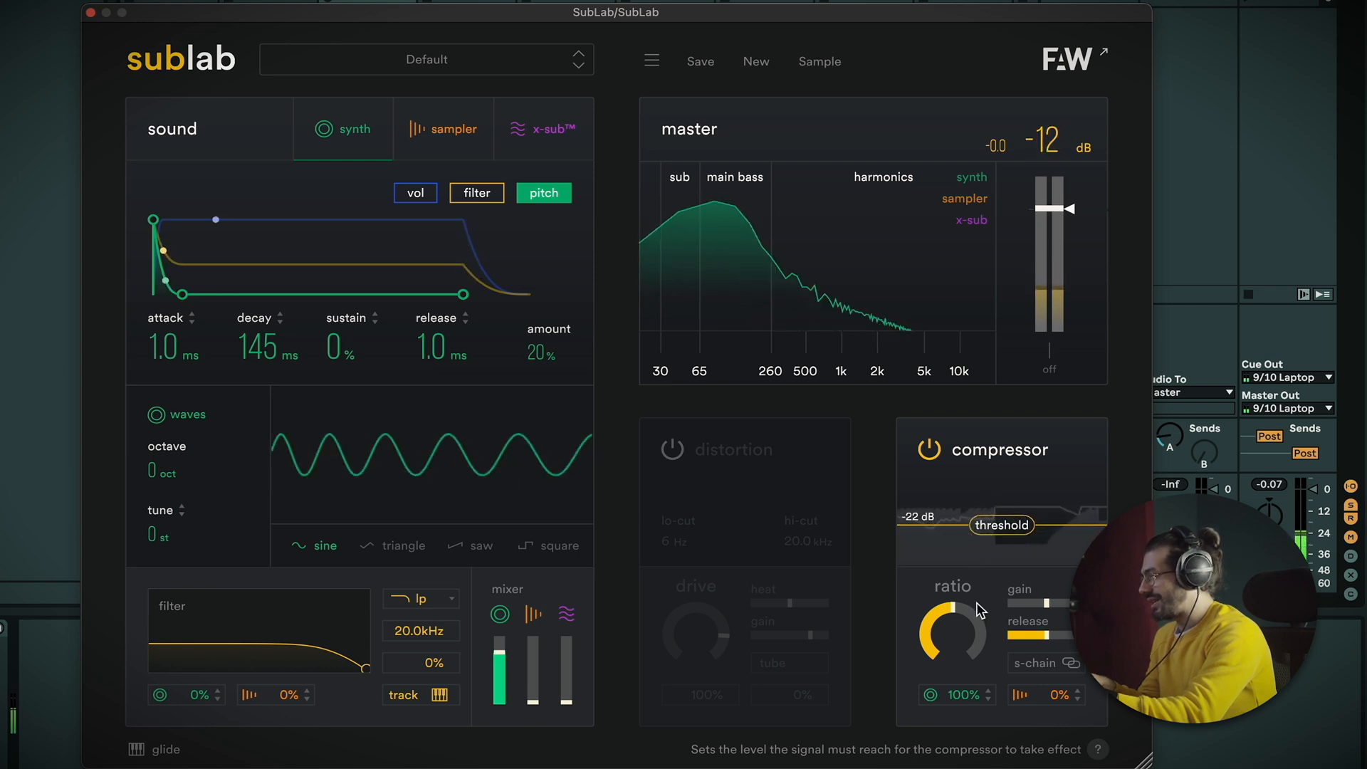
Raise the compressor's ratio and gain, shorten its release, set the threshold to -13 dB and synth amount to 44%, and switch it off
{"action": "left_click", "coordinate": [961, 635]}
{"action": "left_click_drag", "start_coordinate": [962, 627], "coordinate": [967, 615]}
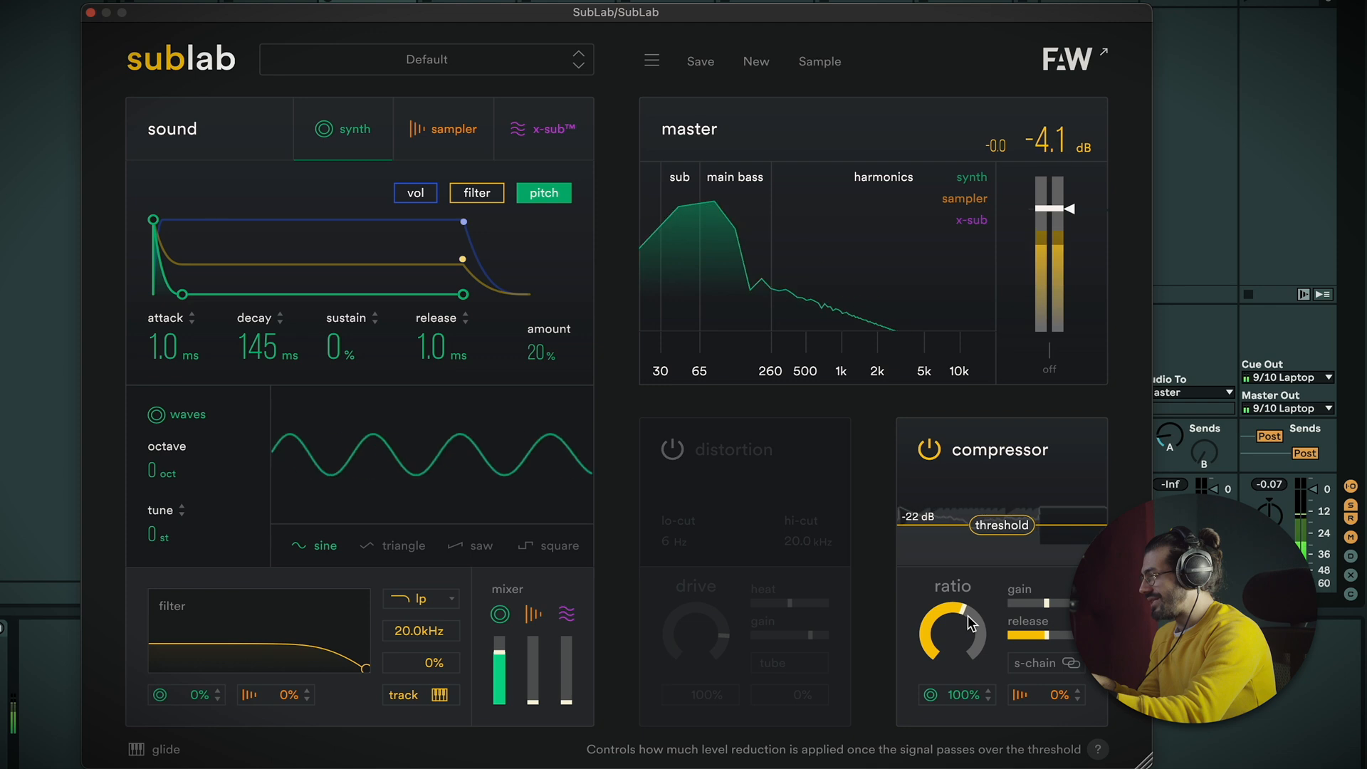
{"action": "mouse_move", "coordinate": [1051, 601]}
{"action": "left_mouse_down"}
{"action": "mouse_move", "coordinate": [1070, 602]}
{"action": "mouse_move", "coordinate": [1034, 638]}
{"action": "left_mouse_up"}
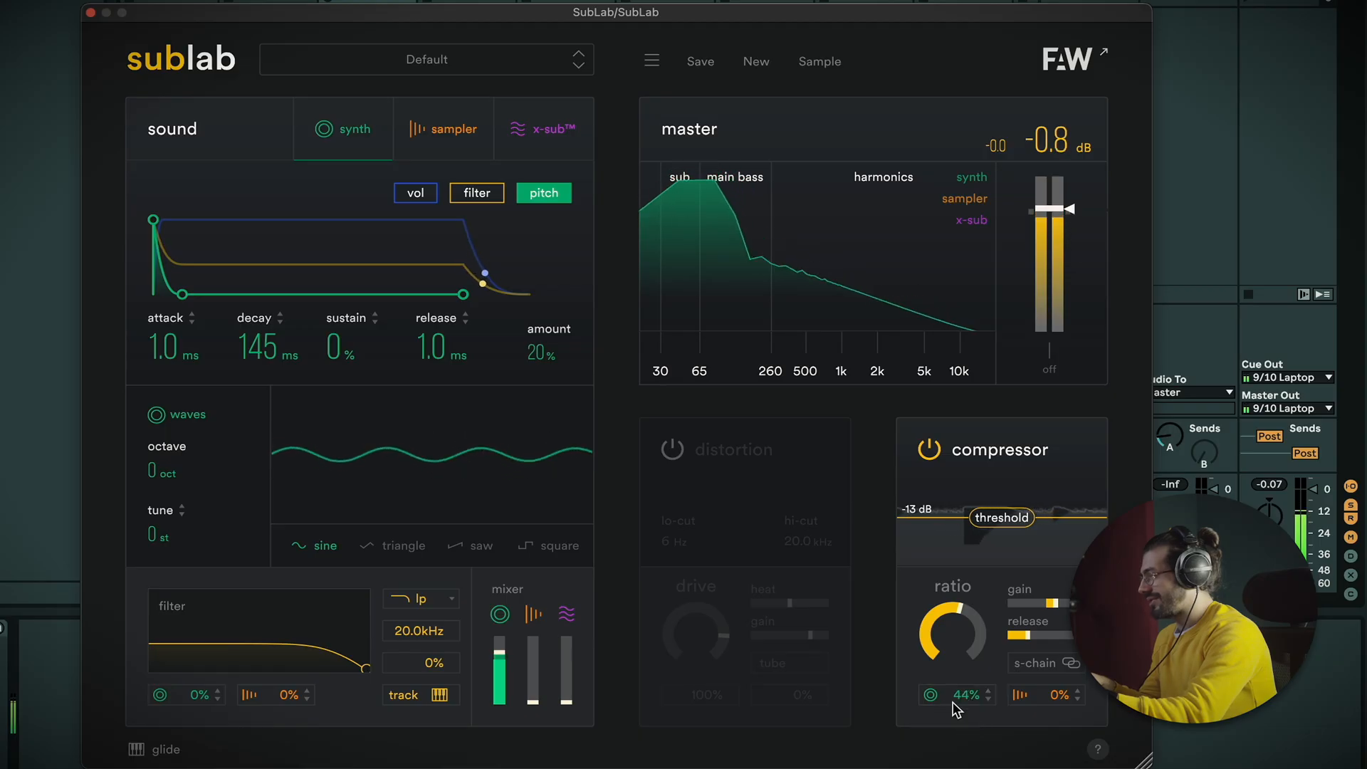
{"action": "left_click", "coordinate": [930, 450]}
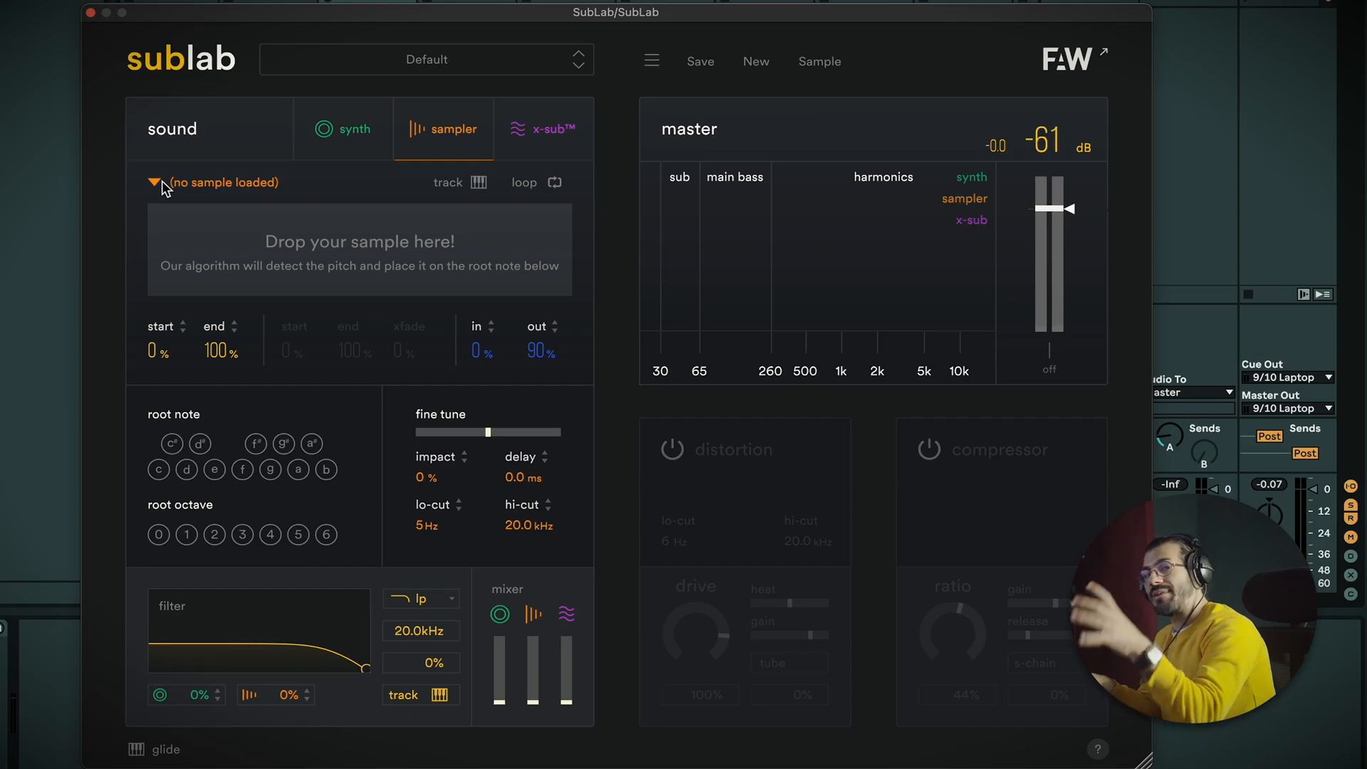
Load the Roland TR808 sample TR808-Bass-Kick-Snare into the sampler and raise the sampler's mixer level
{"action": "left_click", "coordinate": [156, 183]}
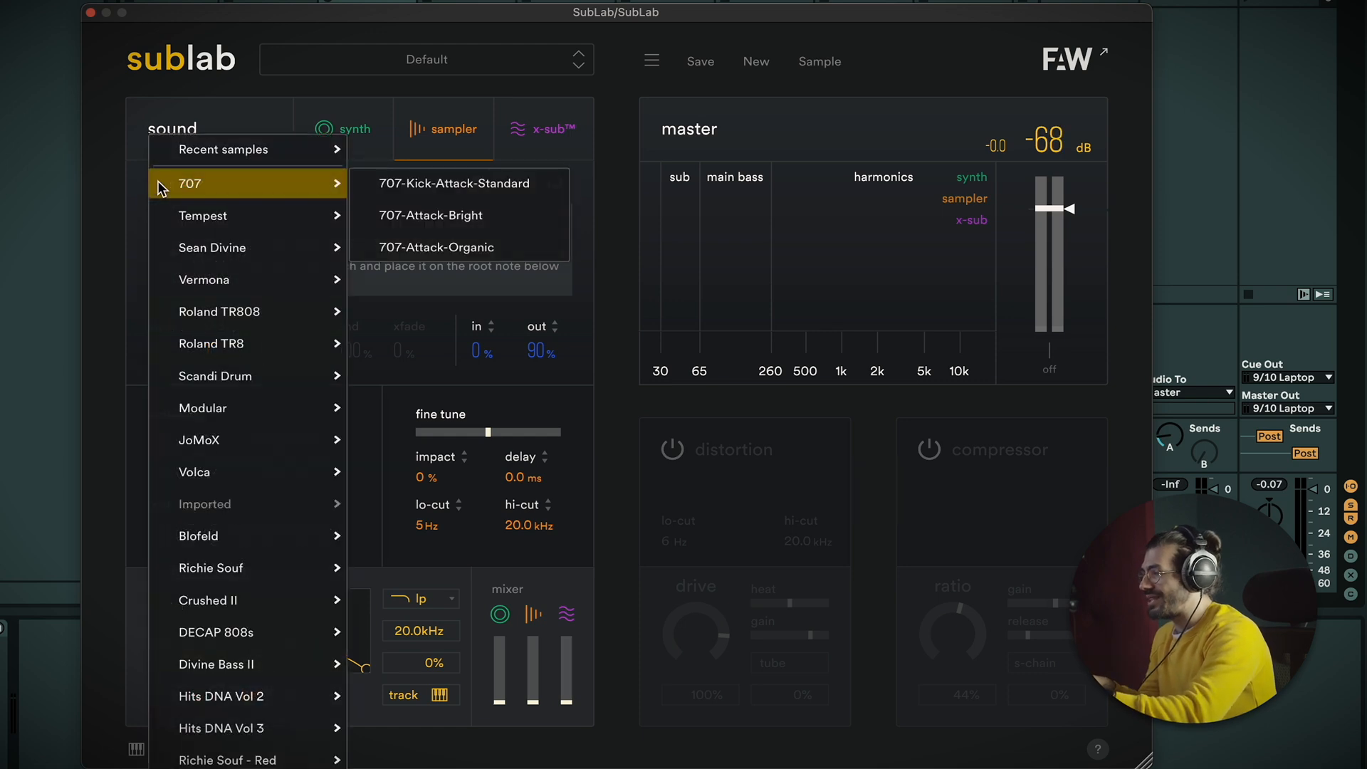
{"action": "mouse_move", "coordinate": [265, 326]}
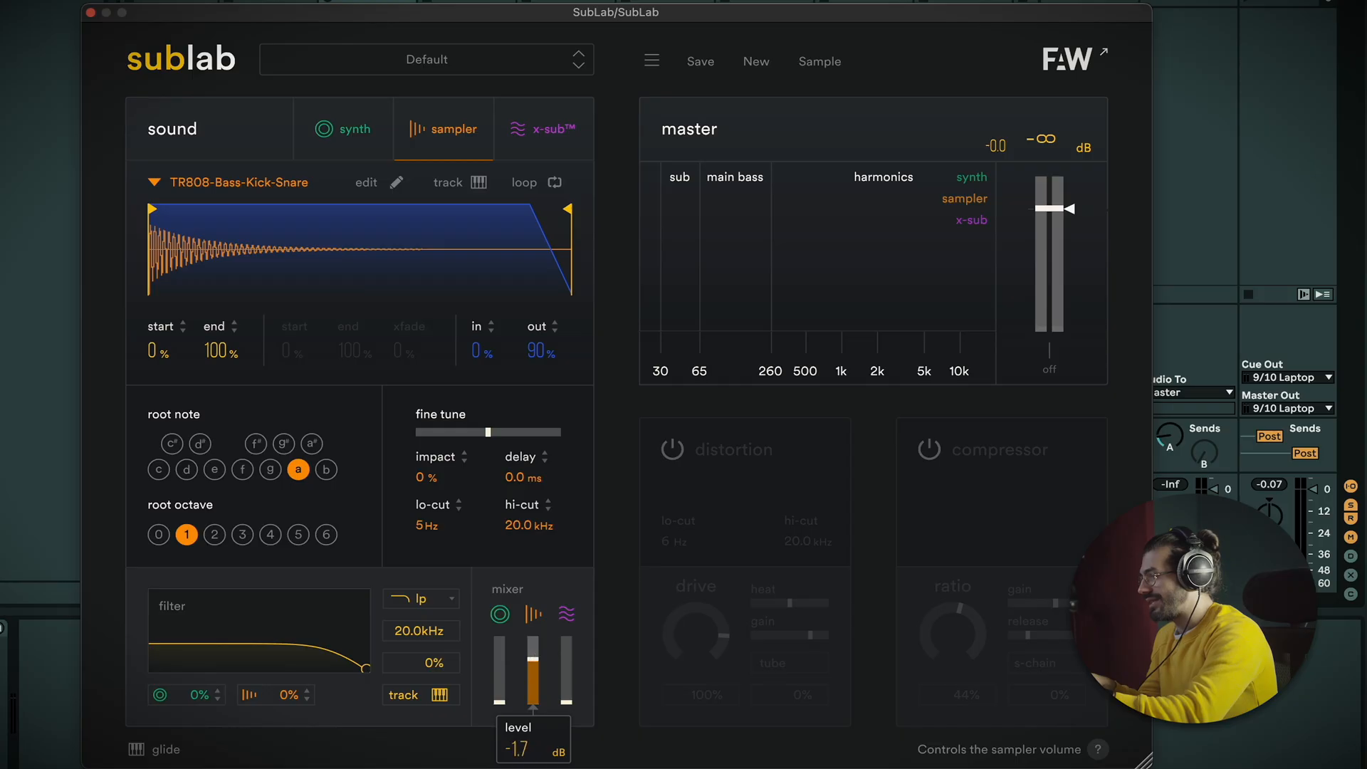
{"action": "left_click_drag", "start_coordinate": [533, 658], "coordinate": [534, 641]}
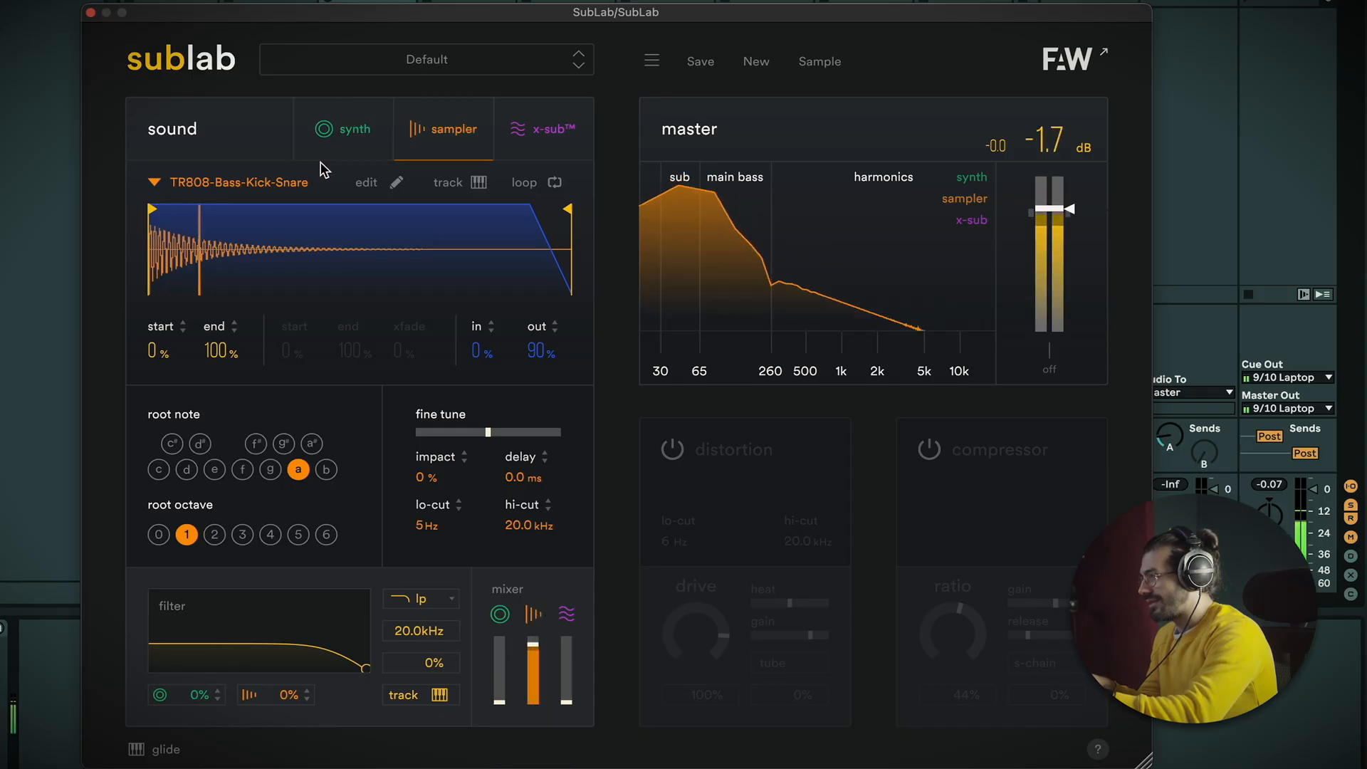
Replace the loaded sample with TR808-Bass-Kick-Dark from the Roland TR808 collection
{"action": "left_click", "coordinate": [303, 174]}
{"action": "mouse_move", "coordinate": [306, 276]}
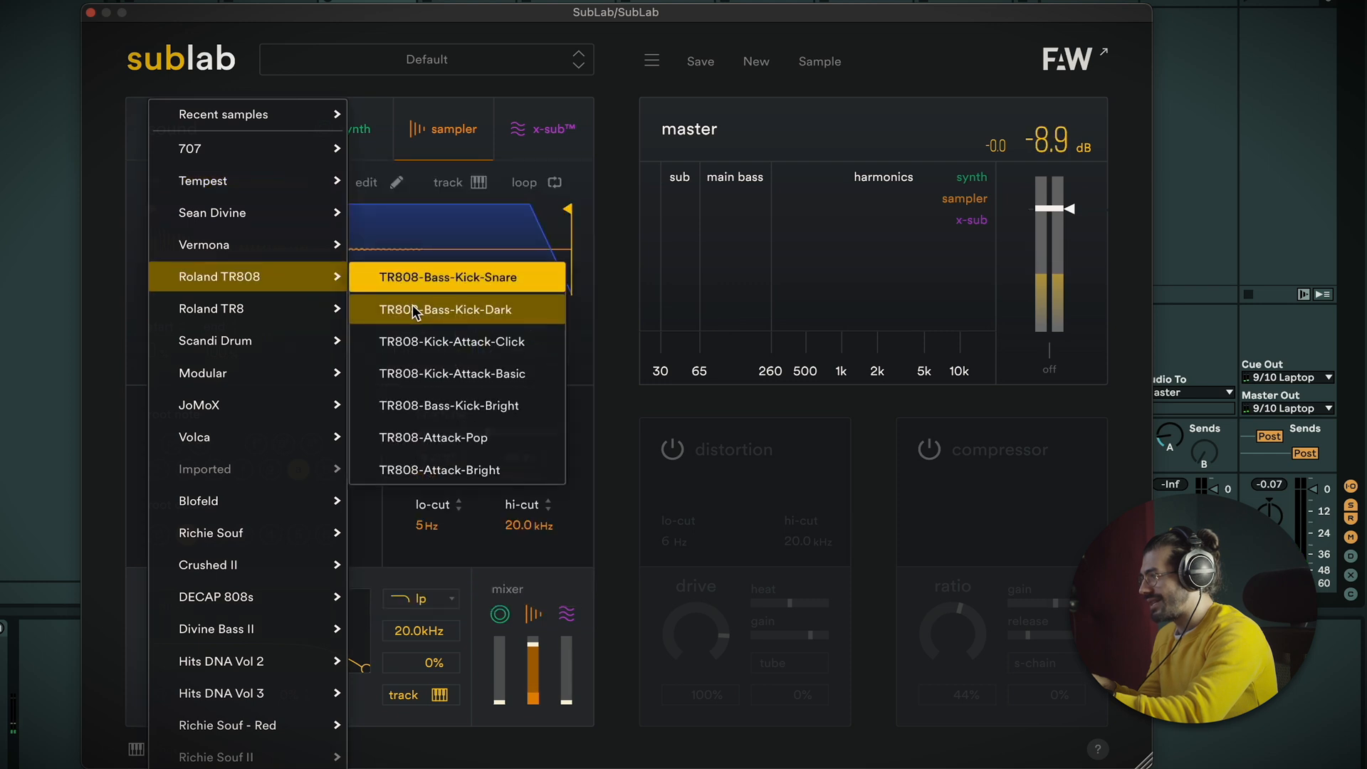
{"action": "left_click", "coordinate": [416, 309]}
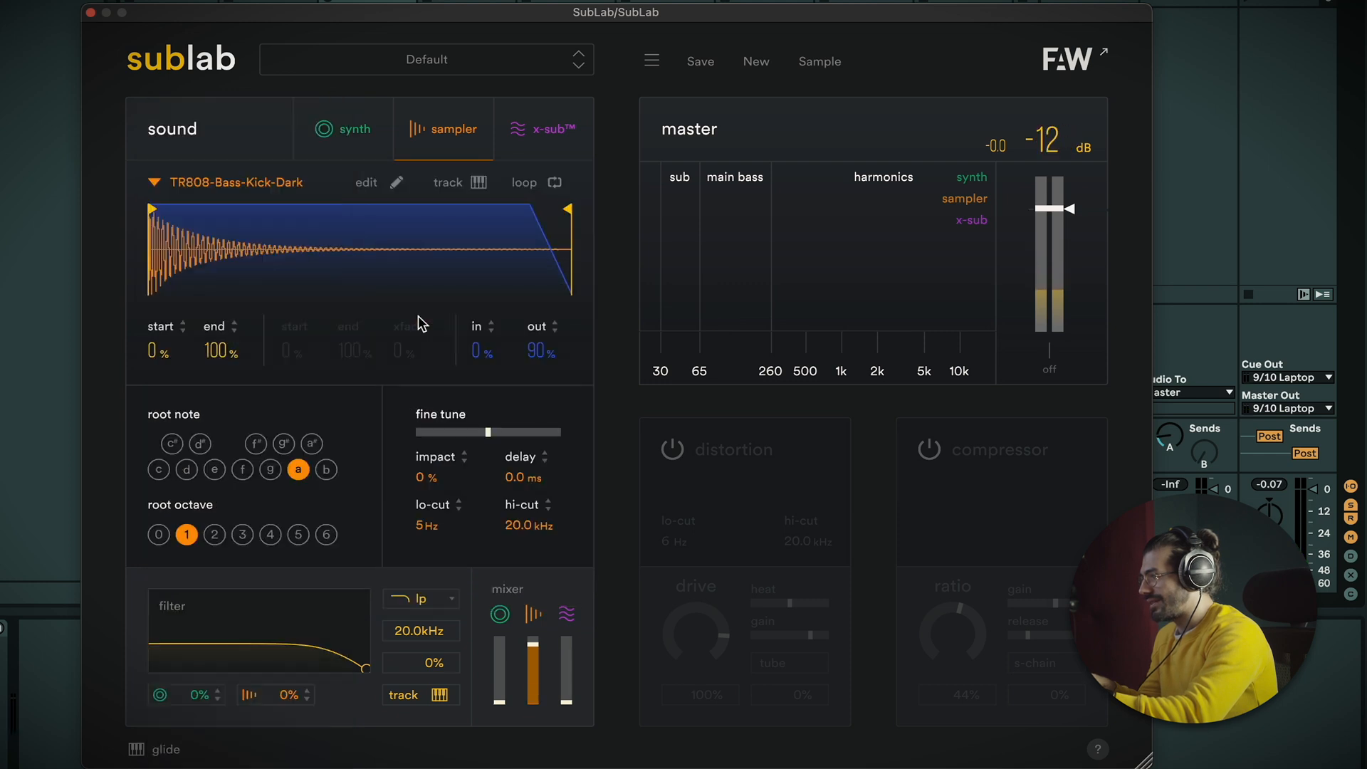
Replace the sampler's sample with TR808-Kick-Attack-Click from the Roland TR808 collection and reopen the sample list
{"action": "left_click", "coordinate": [278, 186]}
{"action": "mouse_move", "coordinate": [296, 277]}
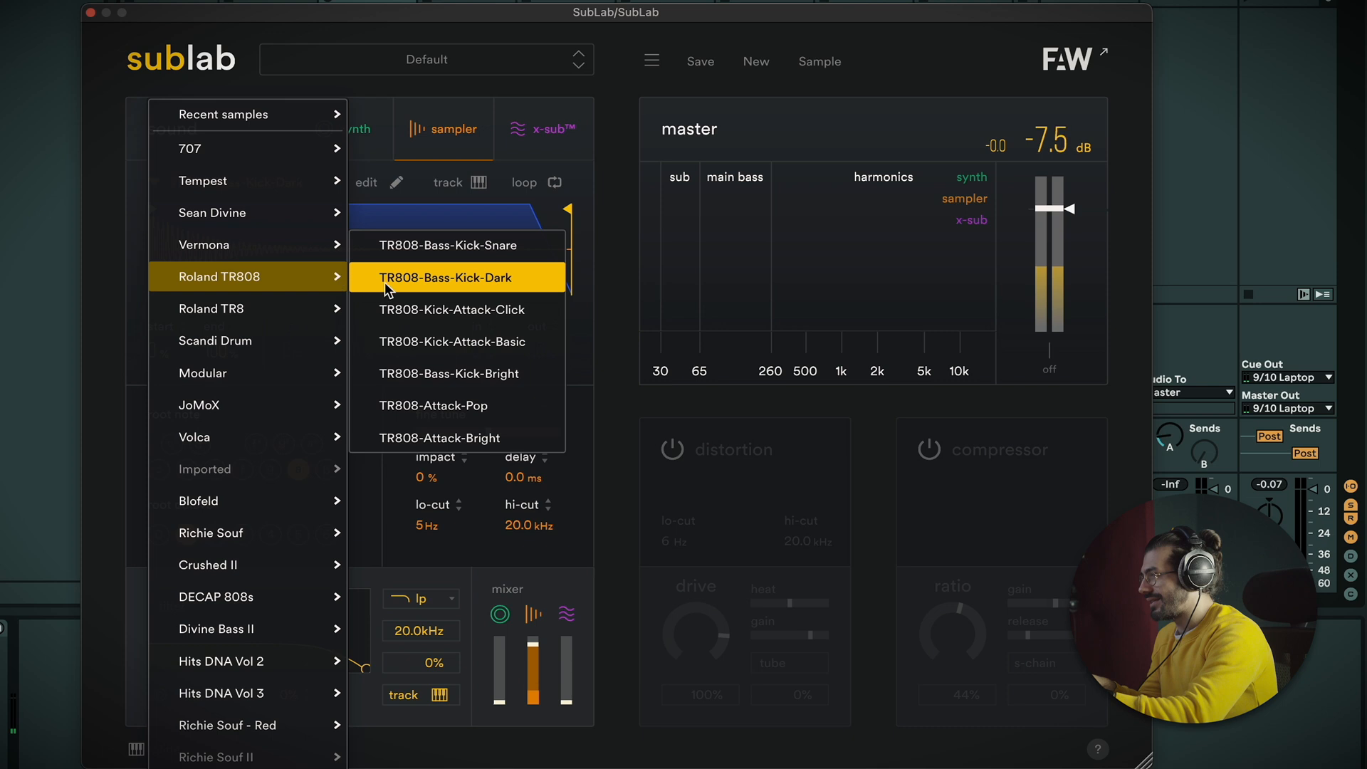
{"action": "left_click", "coordinate": [419, 340]}
{"action": "left_click", "coordinate": [292, 187]}
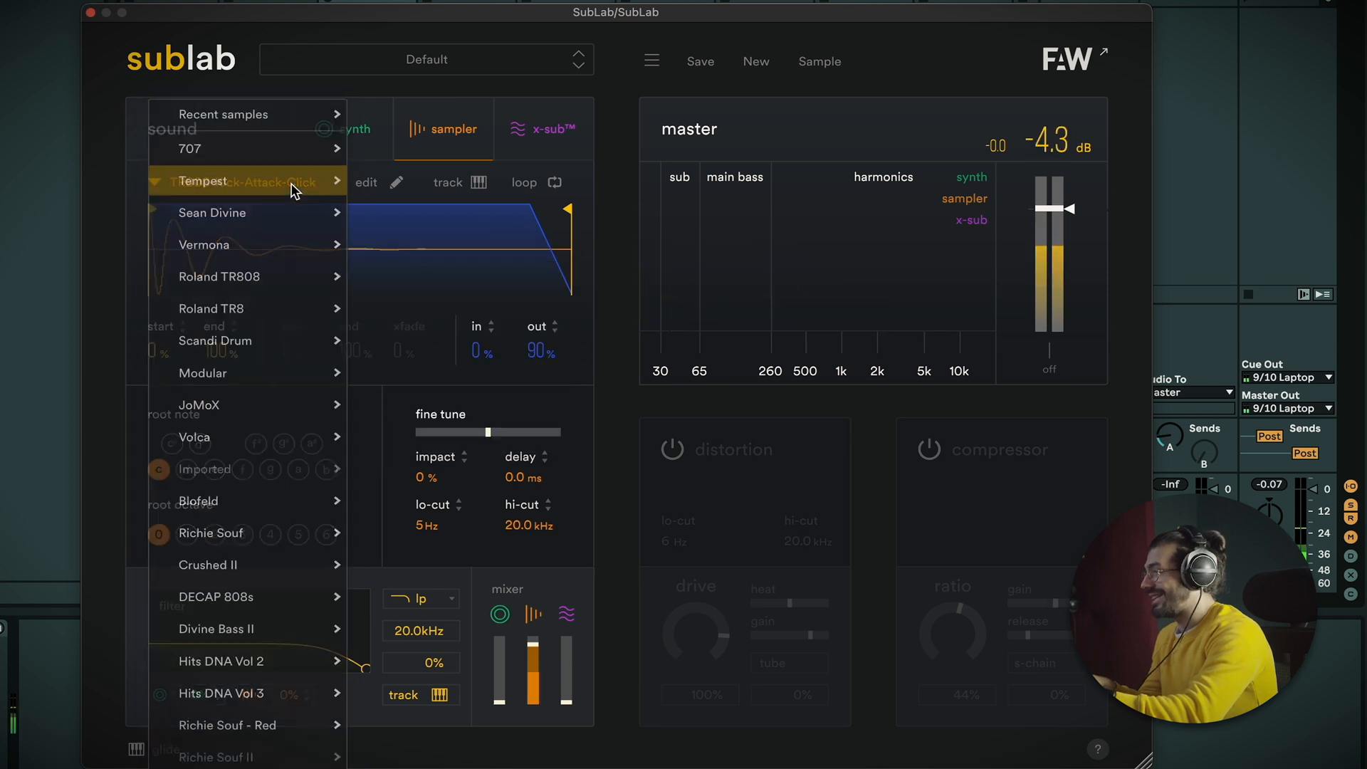
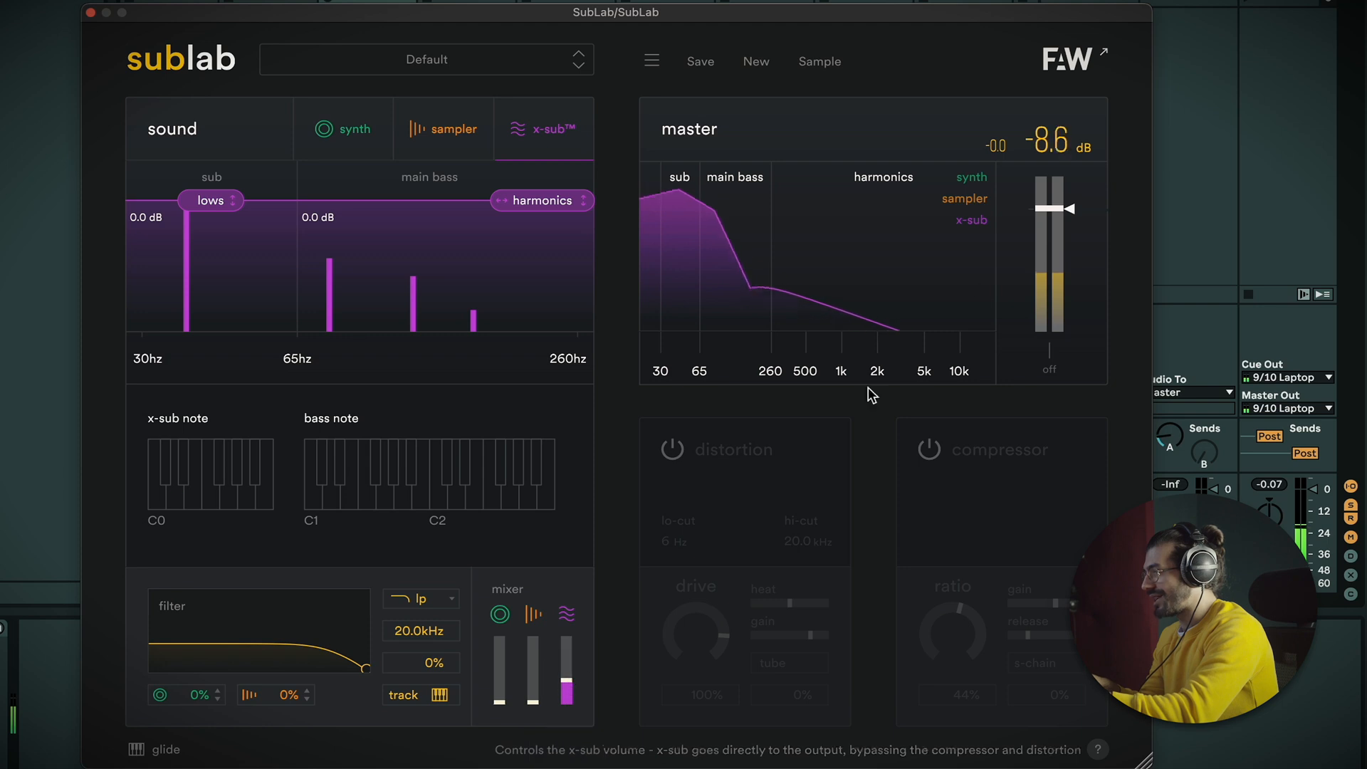
Set the synth's mixer level to -5.0 dB and compare the blend with x-sub at -60.0 dB and at -7.3 dB
{"action": "left_click", "coordinate": [345, 131]}
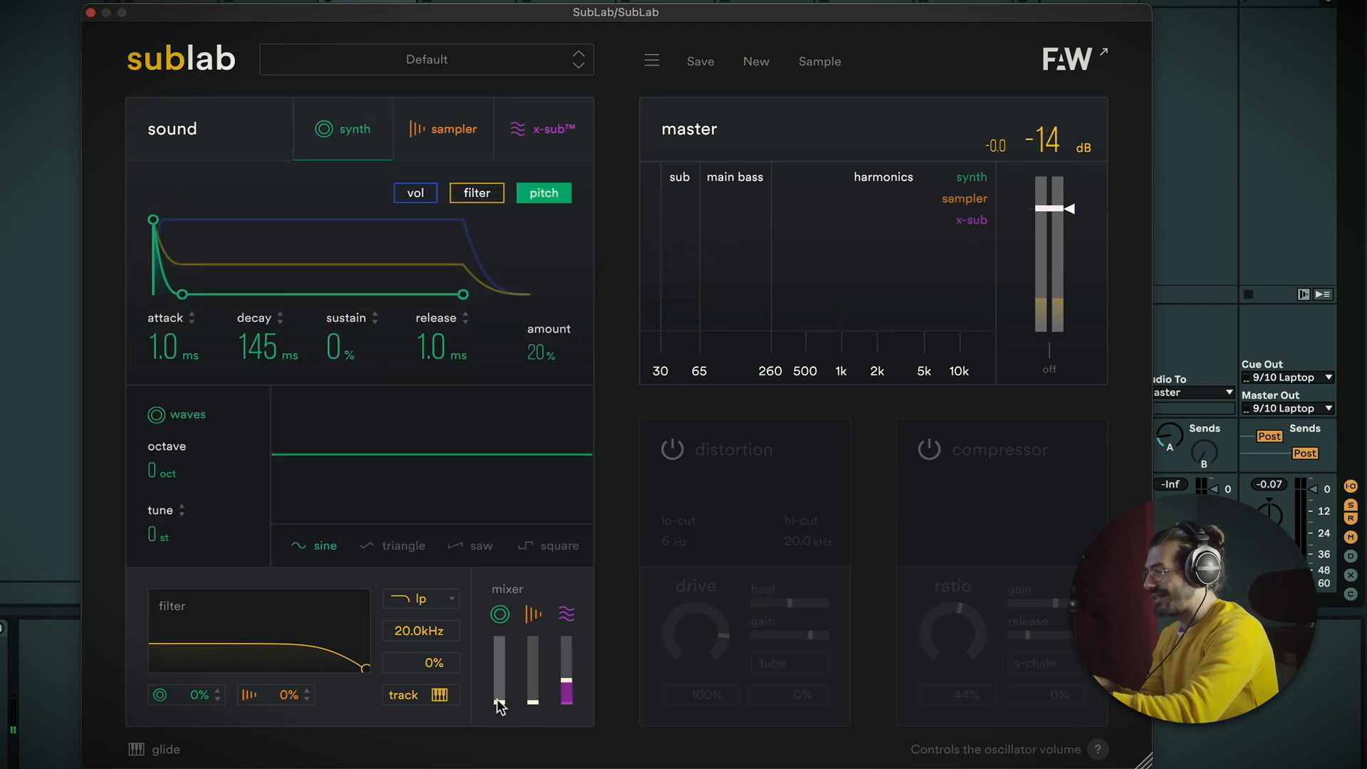
{"action": "left_click_drag", "start_coordinate": [501, 705], "coordinate": [499, 687]}
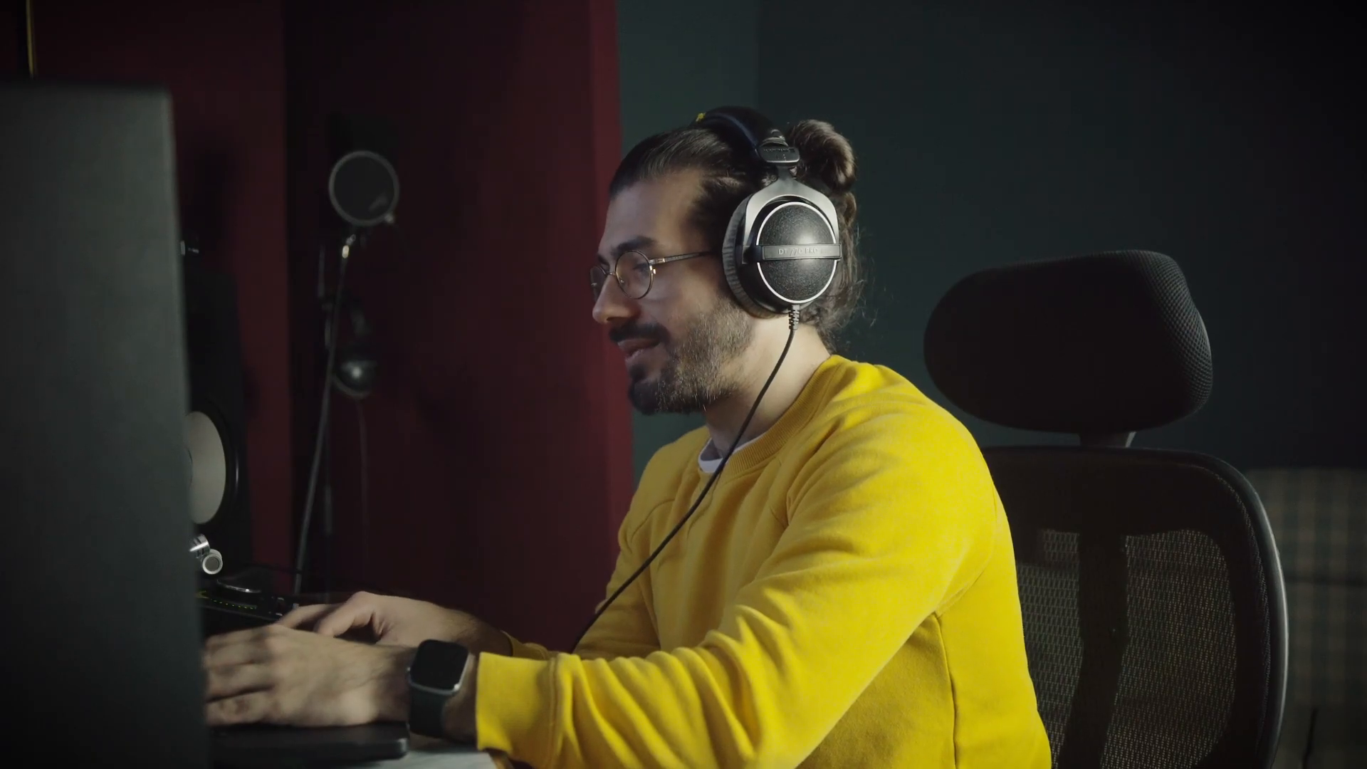
{"action": "left_click_drag", "start_coordinate": [564, 685], "coordinate": [570, 740]}
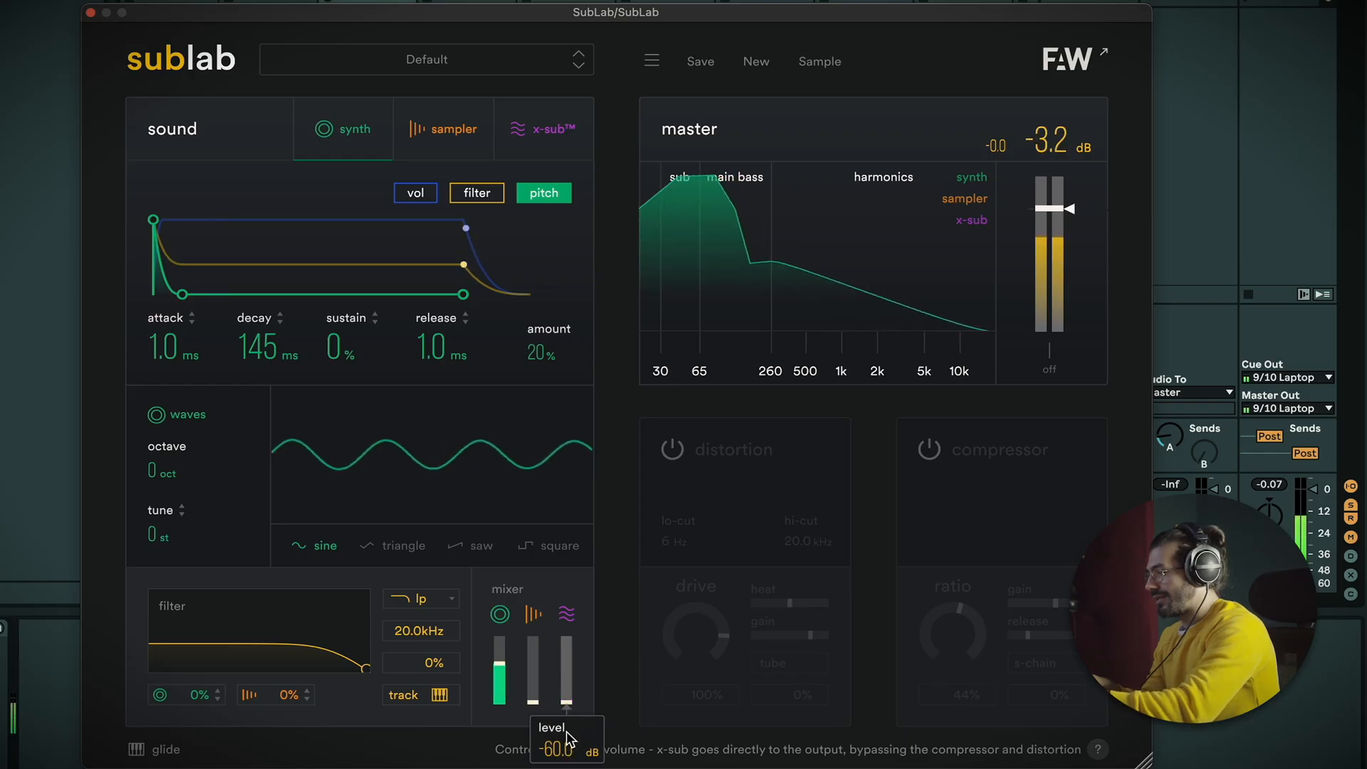
{"action": "left_click", "coordinate": [566, 702]}
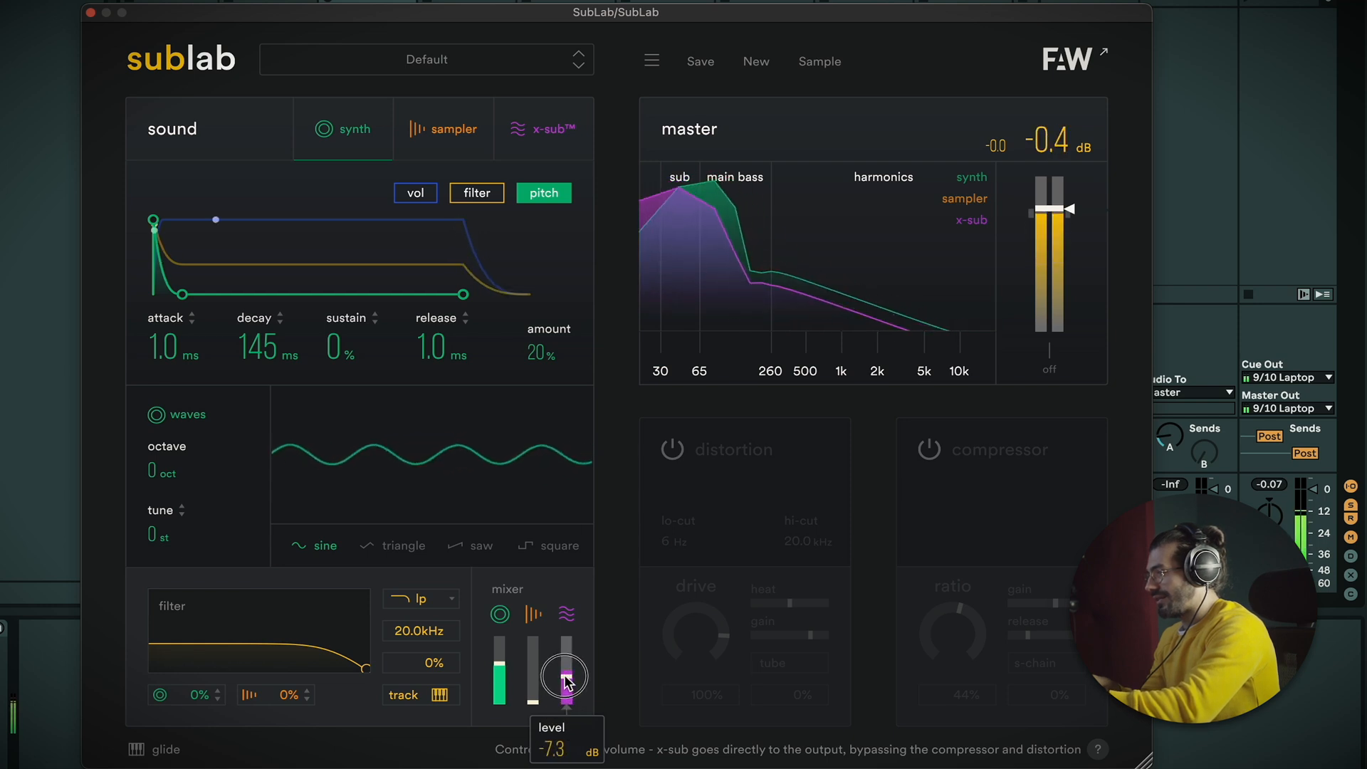
{"action": "left_click", "coordinate": [502, 682]}
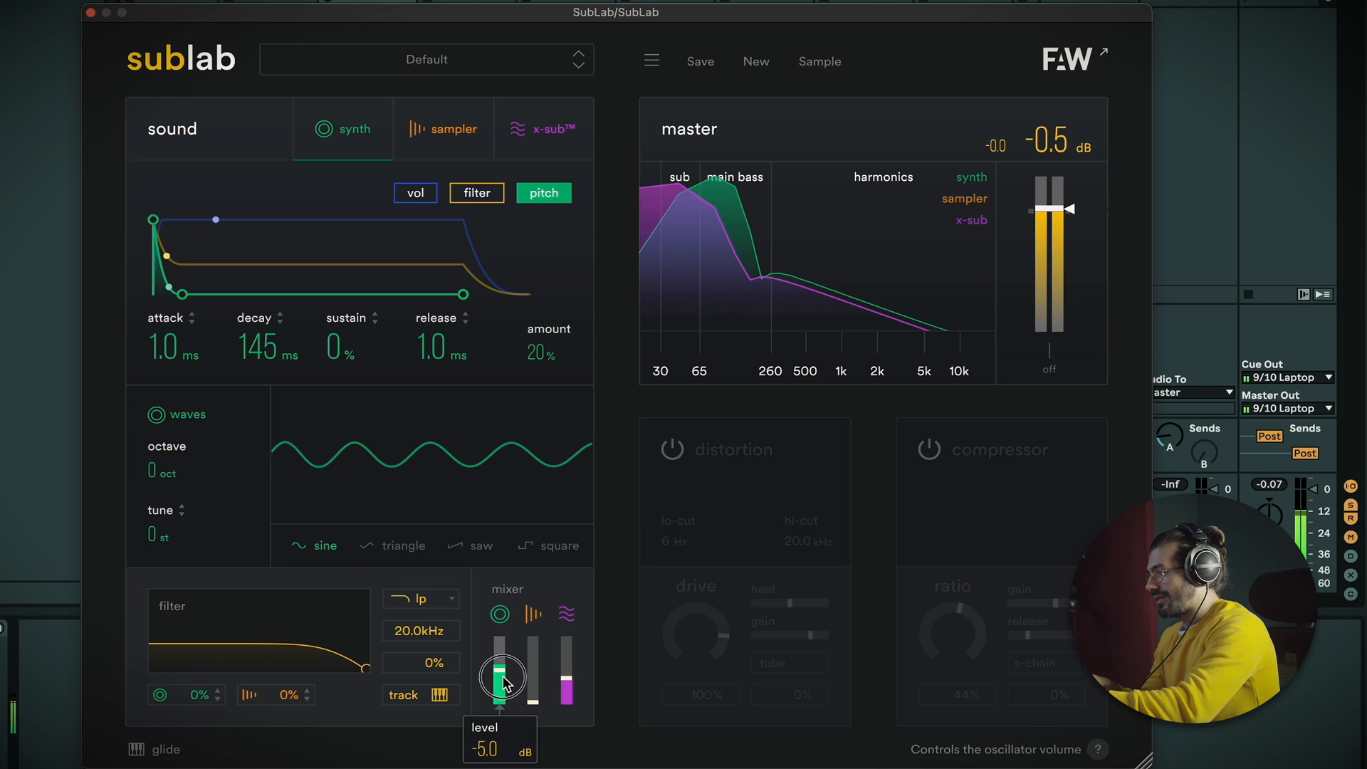
{"action": "left_click_drag", "start_coordinate": [566, 677], "coordinate": [566, 715]}
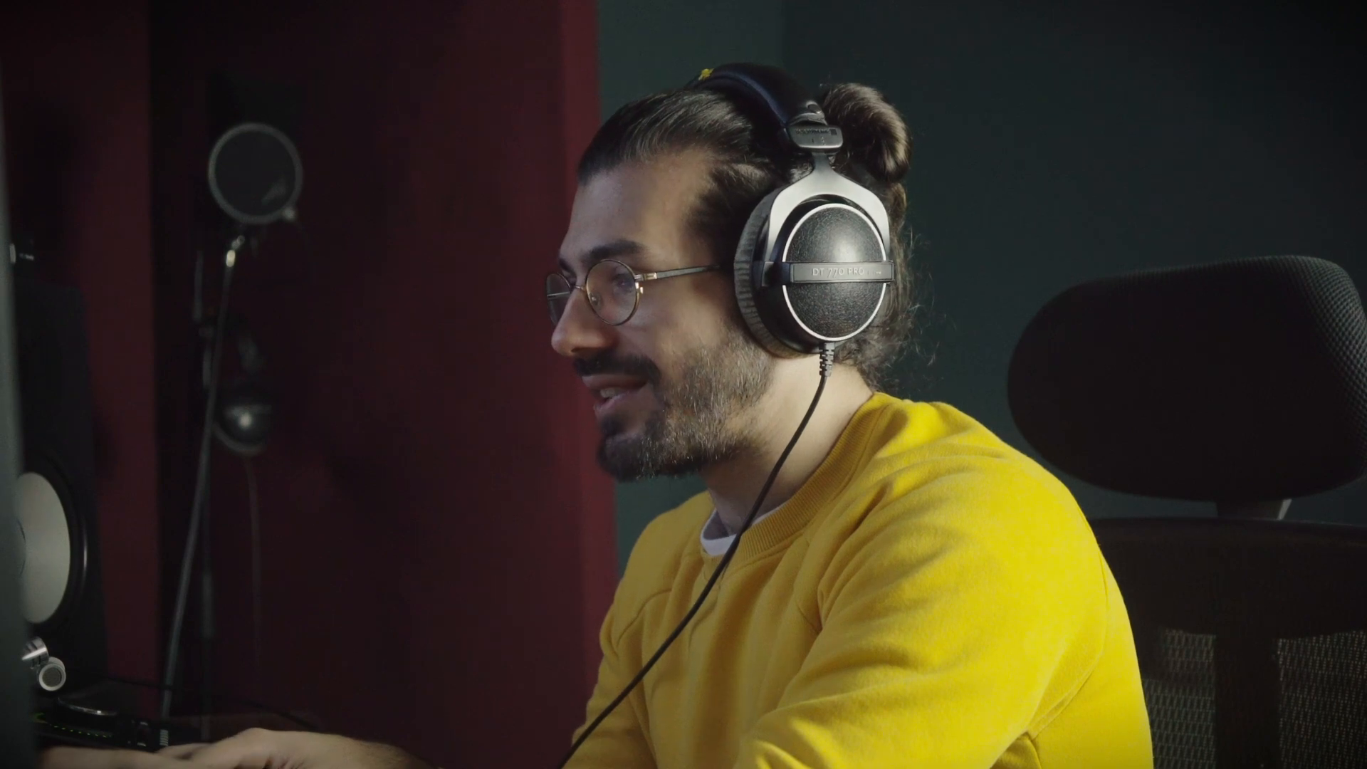
Load TR808-Kick-Attack-Click from the Roland TR808 collection into the sampler and raise the sampler's mixer level
{"action": "mouse_move", "coordinate": [236, 285]}
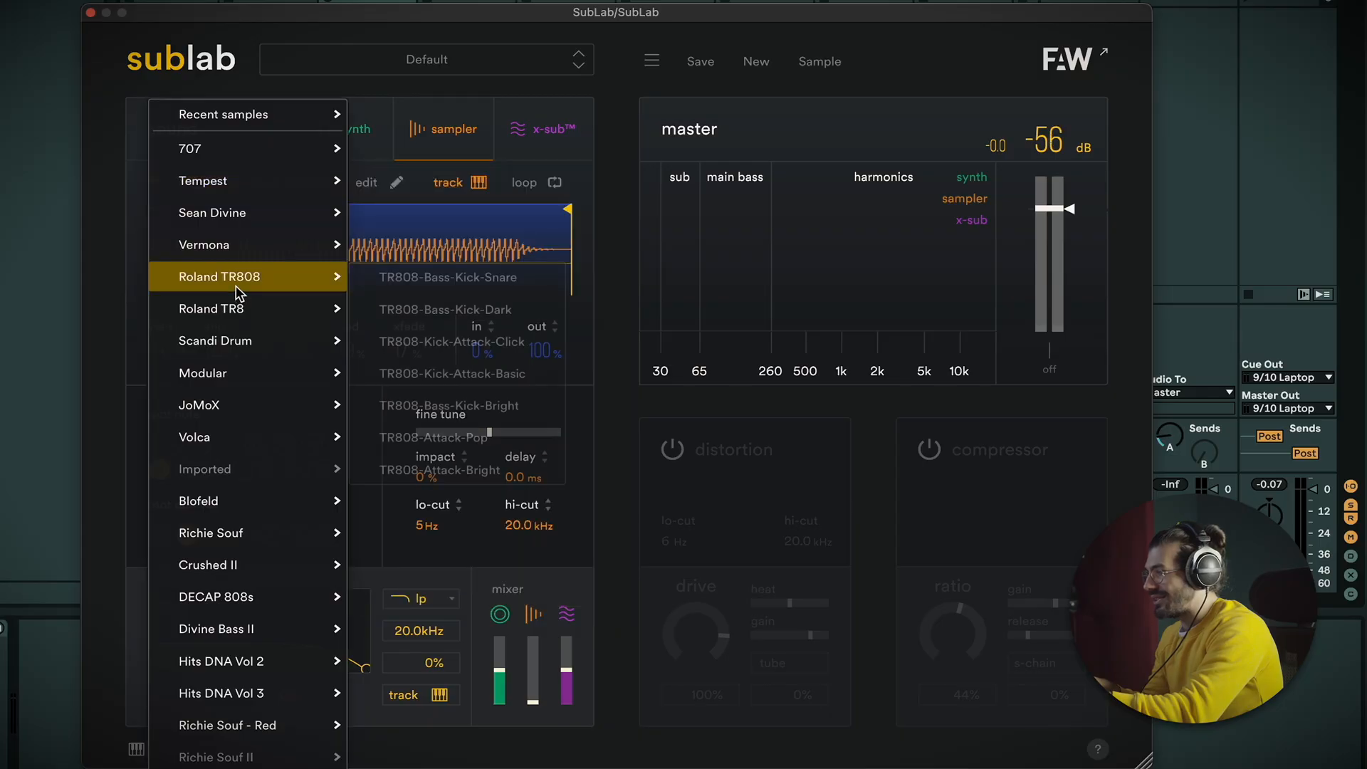
{"action": "left_click", "coordinate": [442, 343]}
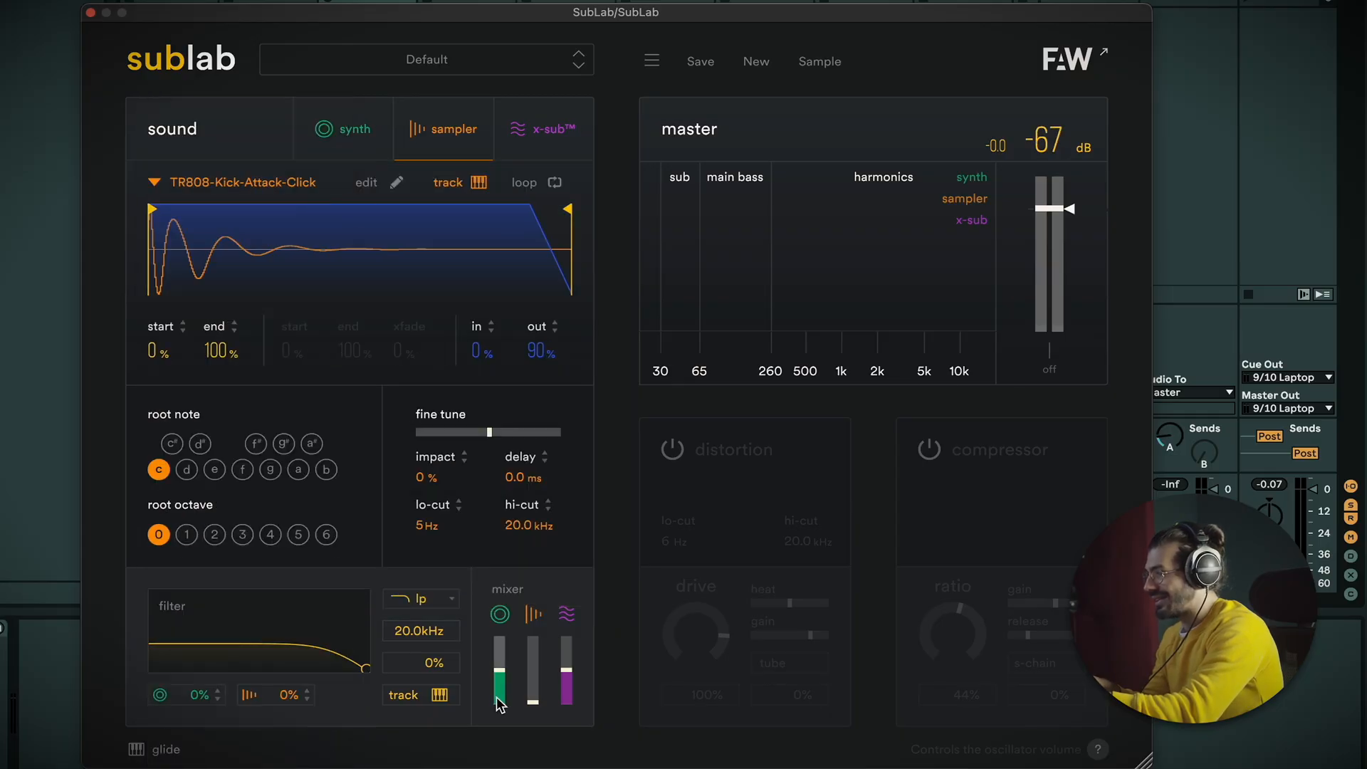
{"action": "left_click_drag", "start_coordinate": [533, 703], "coordinate": [533, 702]}
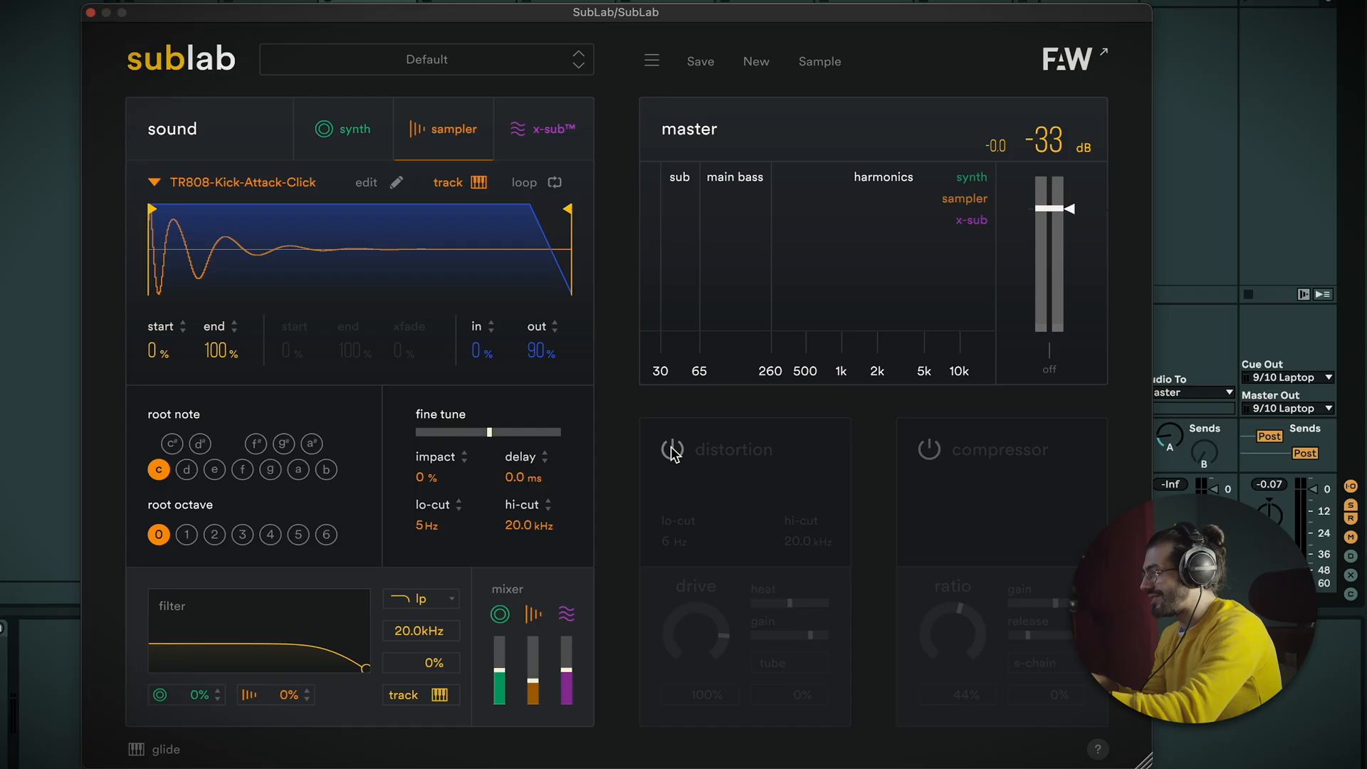
Enable the distortion, reduce its drive, and audition the overdrive and grunge distortion types
{"action": "left_click", "coordinate": [739, 502]}
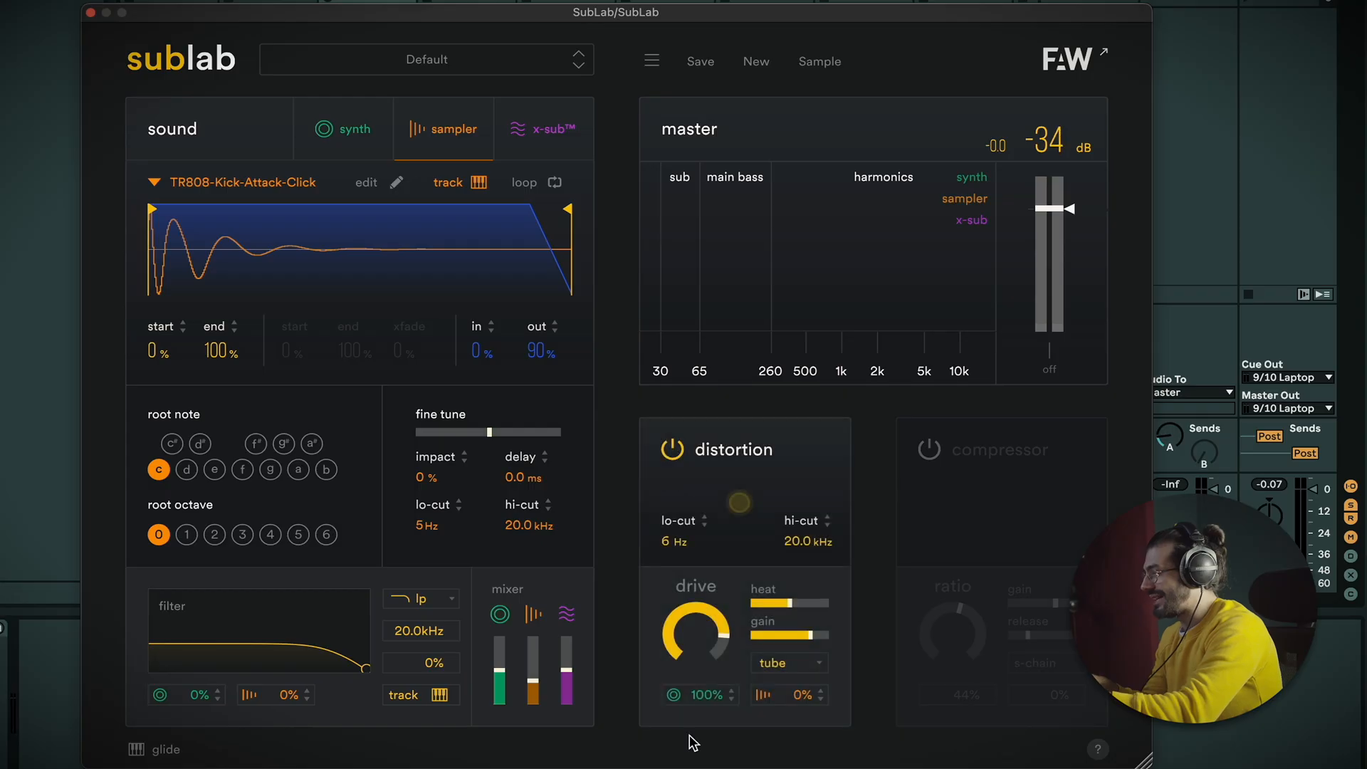
{"action": "left_click_drag", "start_coordinate": [712, 648], "coordinate": [708, 649]}
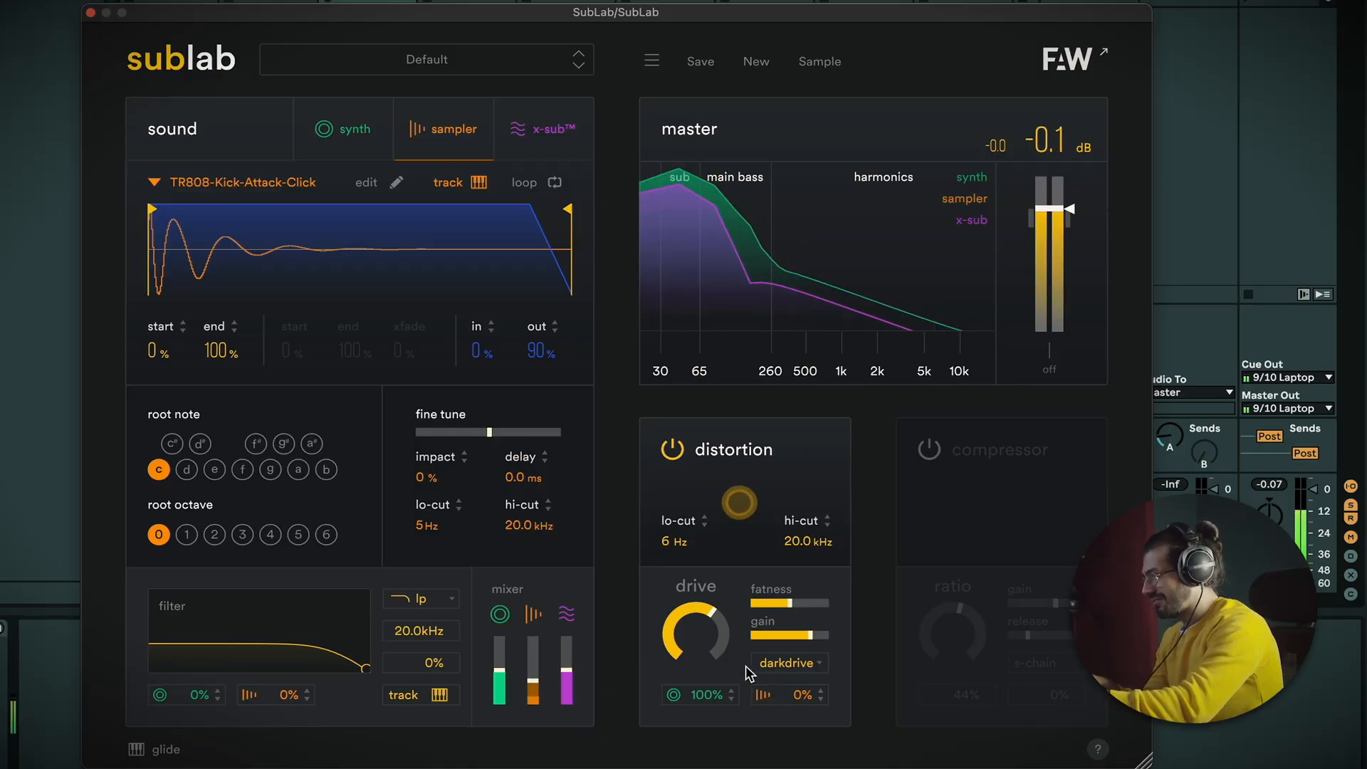
{"action": "left_click", "coordinate": [786, 662]}
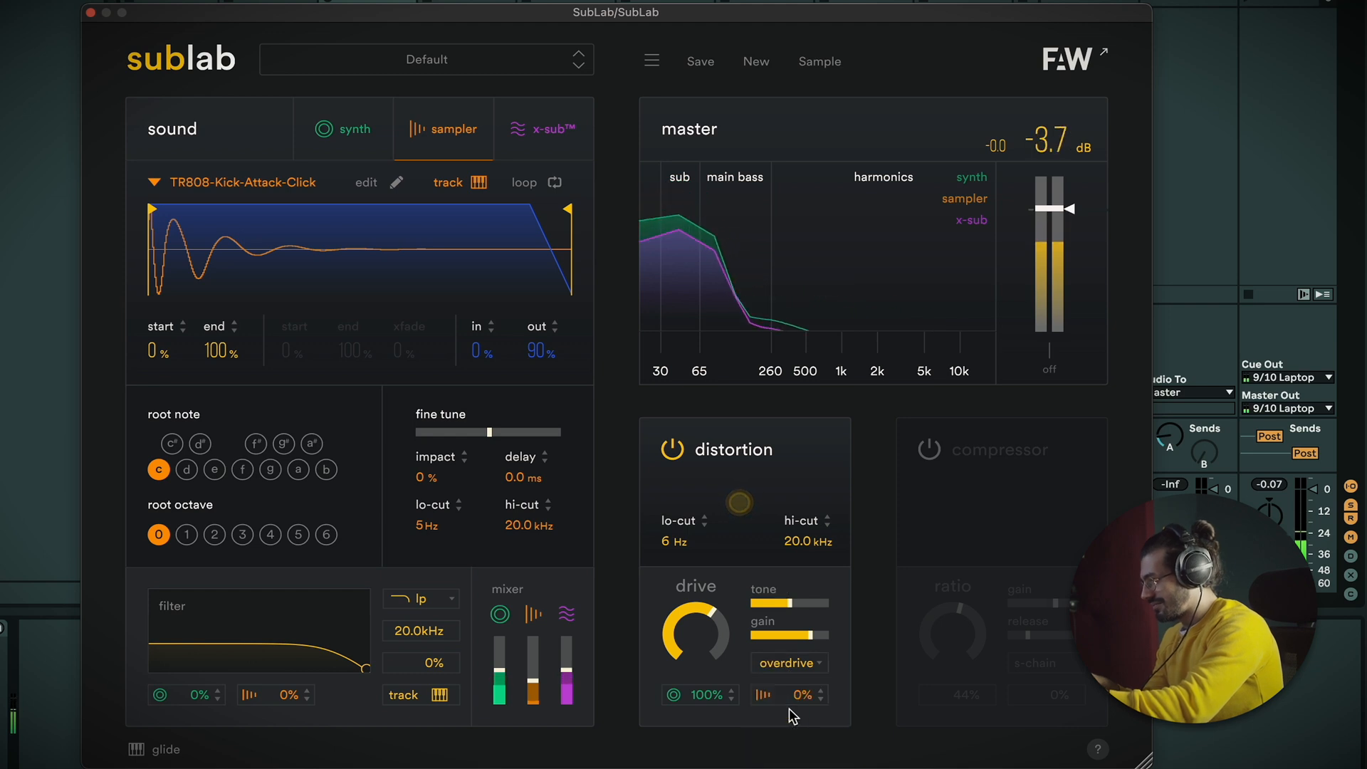
{"action": "left_click", "coordinate": [780, 665]}
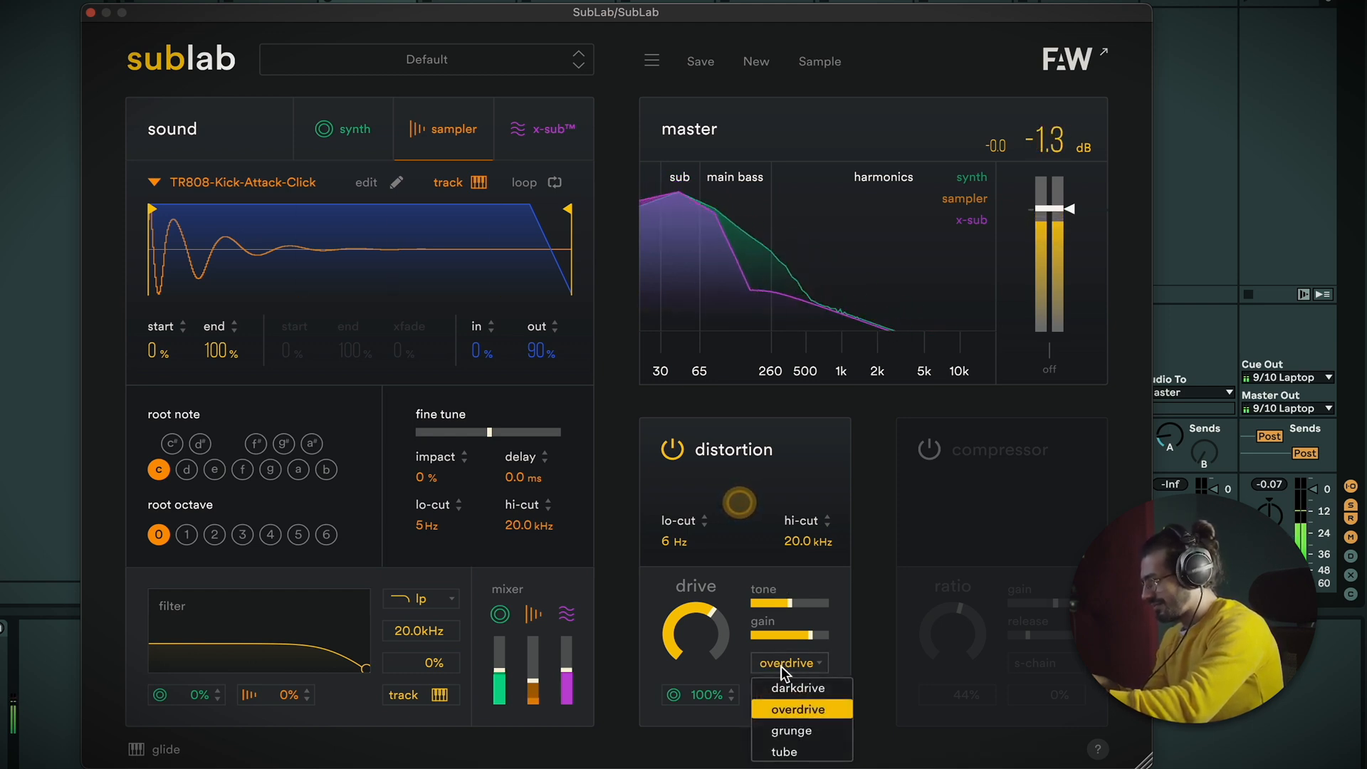
{"action": "left_click", "coordinate": [779, 728]}
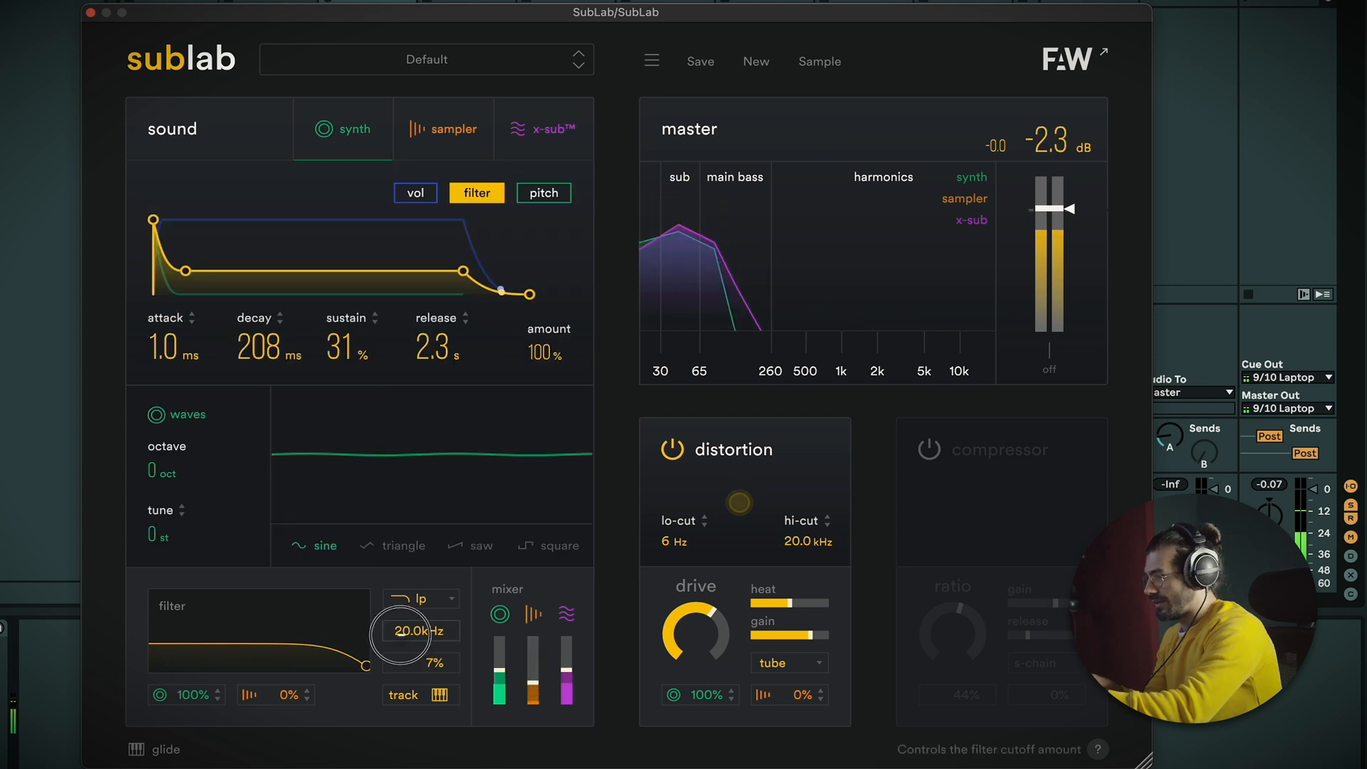
Lower the low-pass filter's cutoff to 1.61 kHz, set its envelope decay to 10.0 s and its resonance to 62%
{"action": "left_click_drag", "start_coordinate": [365, 666], "coordinate": [268, 628]}
{"action": "left_click_drag", "start_coordinate": [185, 272], "coordinate": [261, 282]}
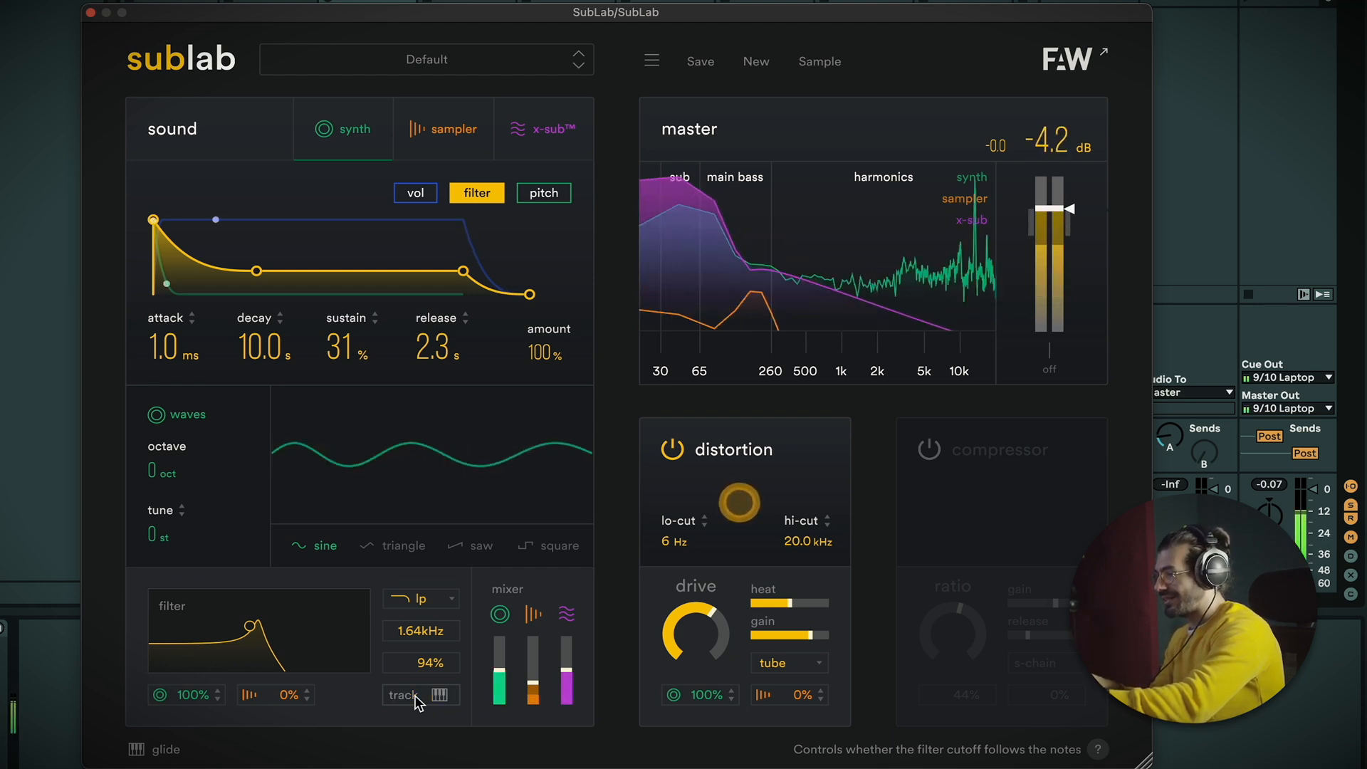
{"action": "left_click_drag", "start_coordinate": [251, 631], "coordinate": [239, 634]}
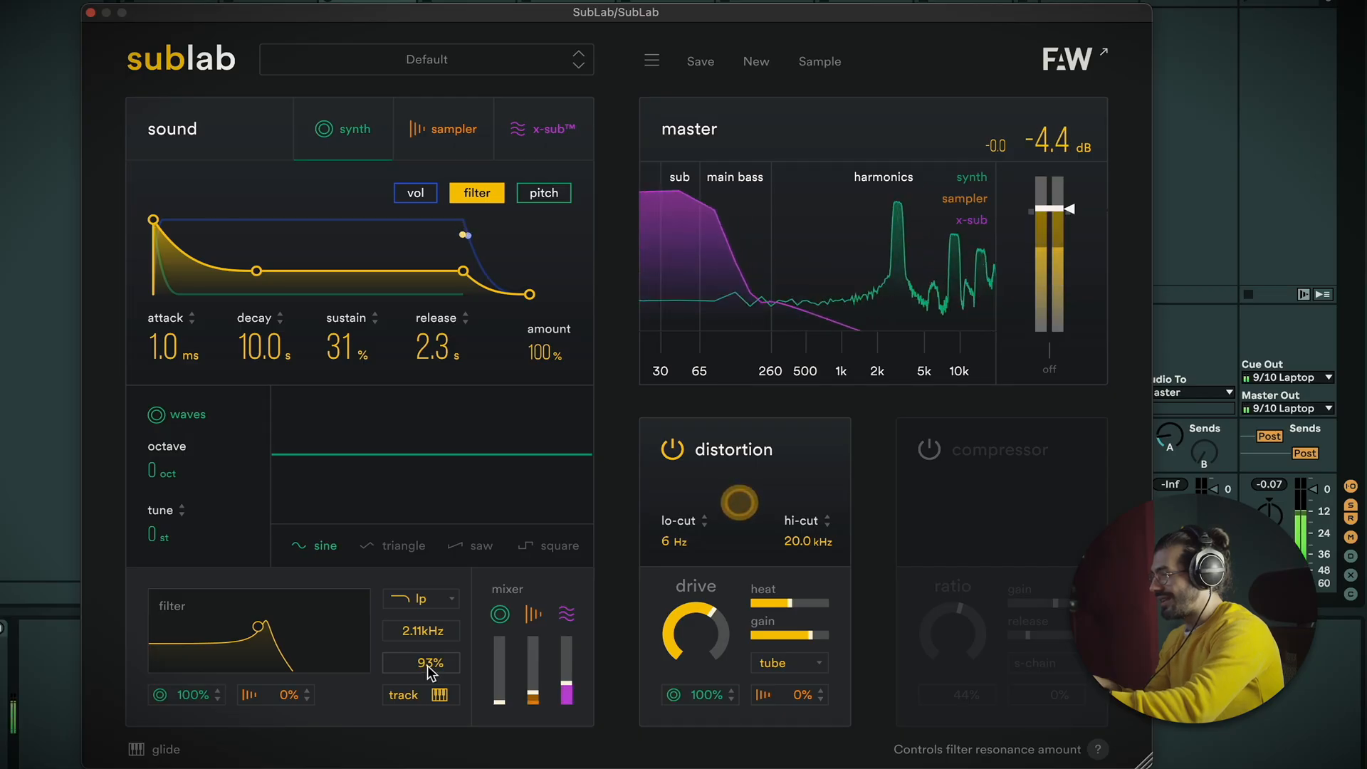
{"action": "mouse_move", "coordinate": [427, 665]}
{"action": "left_mouse_down"}
{"action": "mouse_move", "coordinate": [427, 695]}
{"action": "mouse_move", "coordinate": [425, 669]}
{"action": "left_mouse_up"}
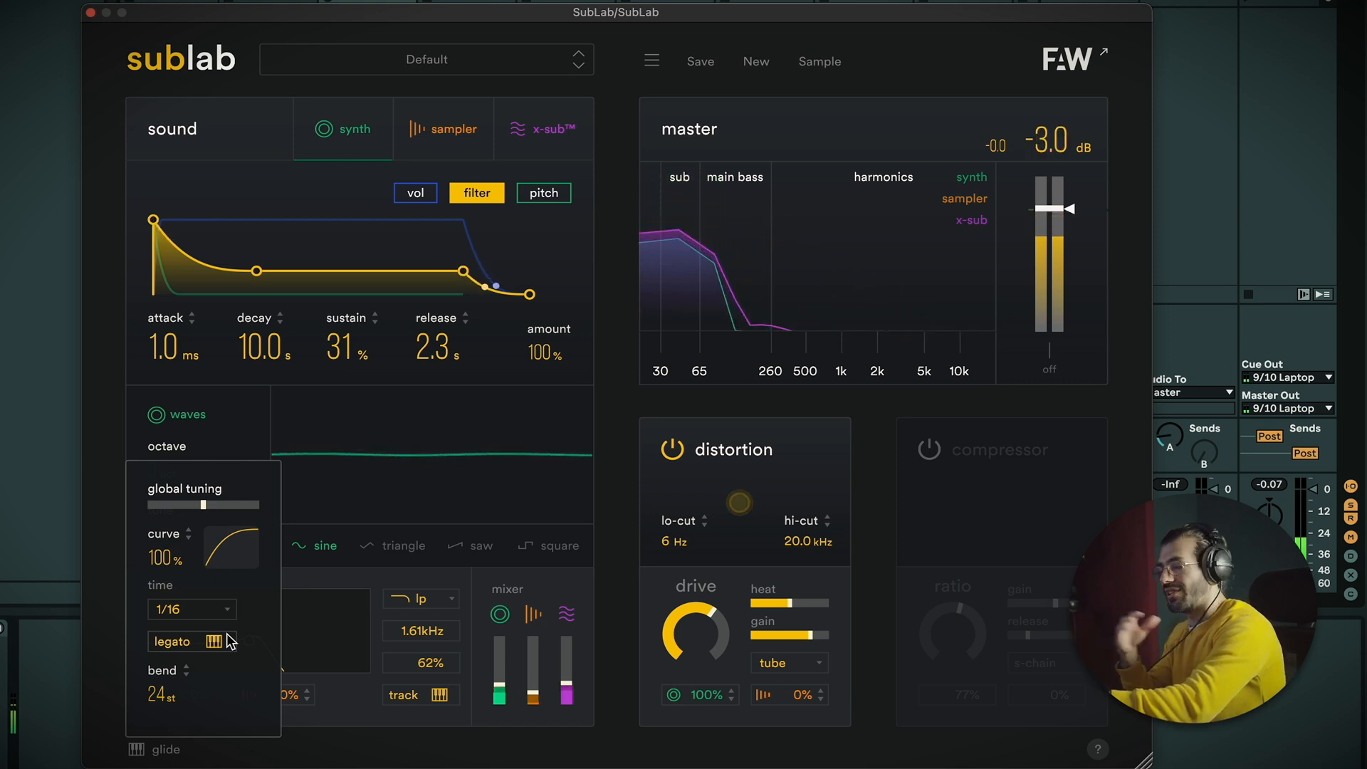
Try a glide time of 1/32 and set the glide time to 1/2
{"action": "left_click", "coordinate": [189, 608]}
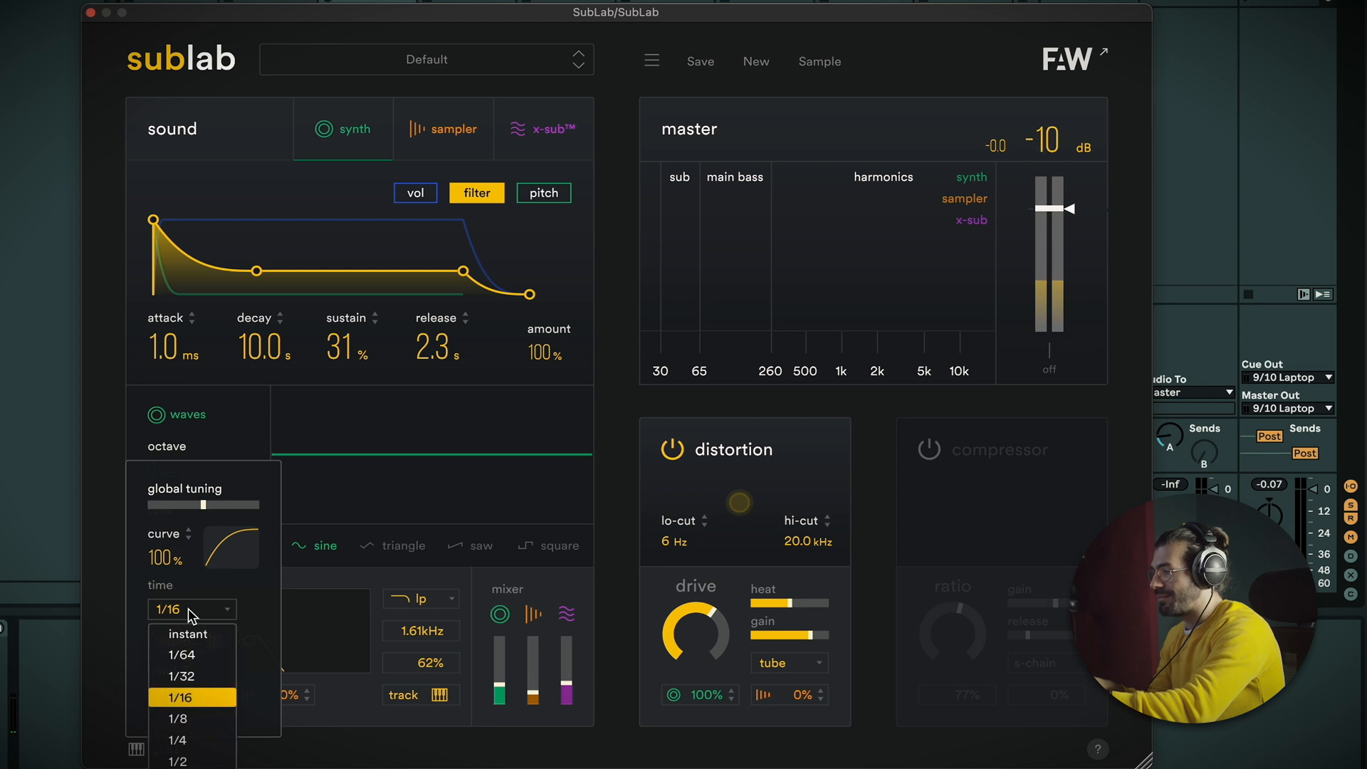
{"action": "left_click", "coordinate": [205, 675]}
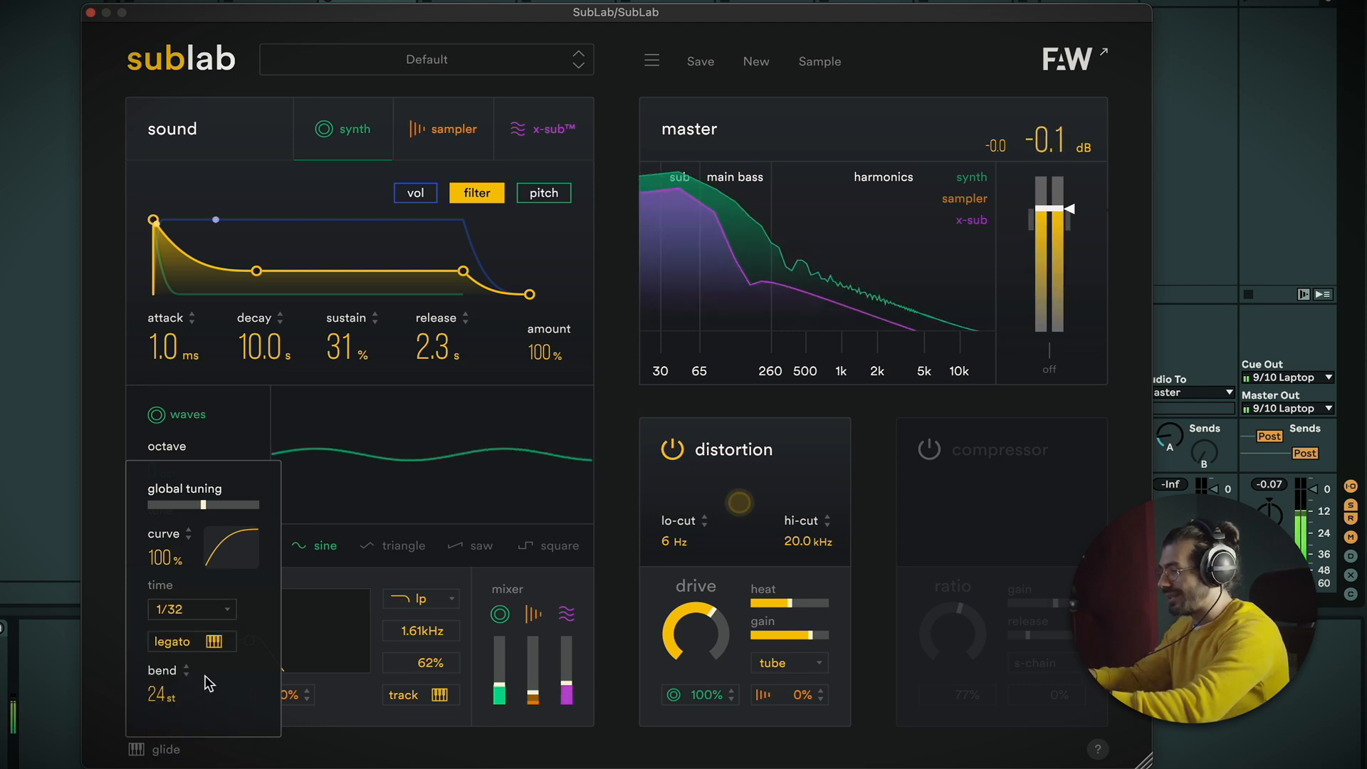
{"action": "left_click", "coordinate": [206, 606]}
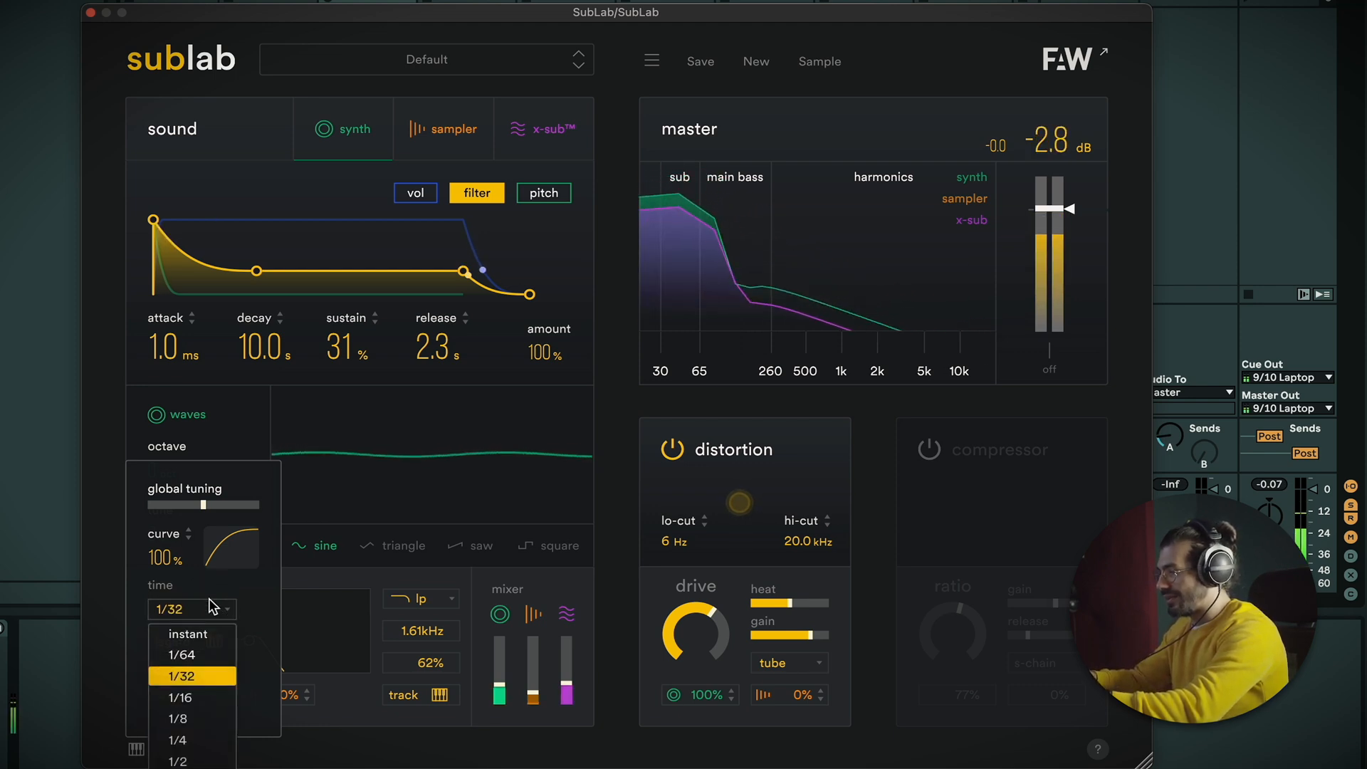
{"action": "left_click", "coordinate": [178, 762]}
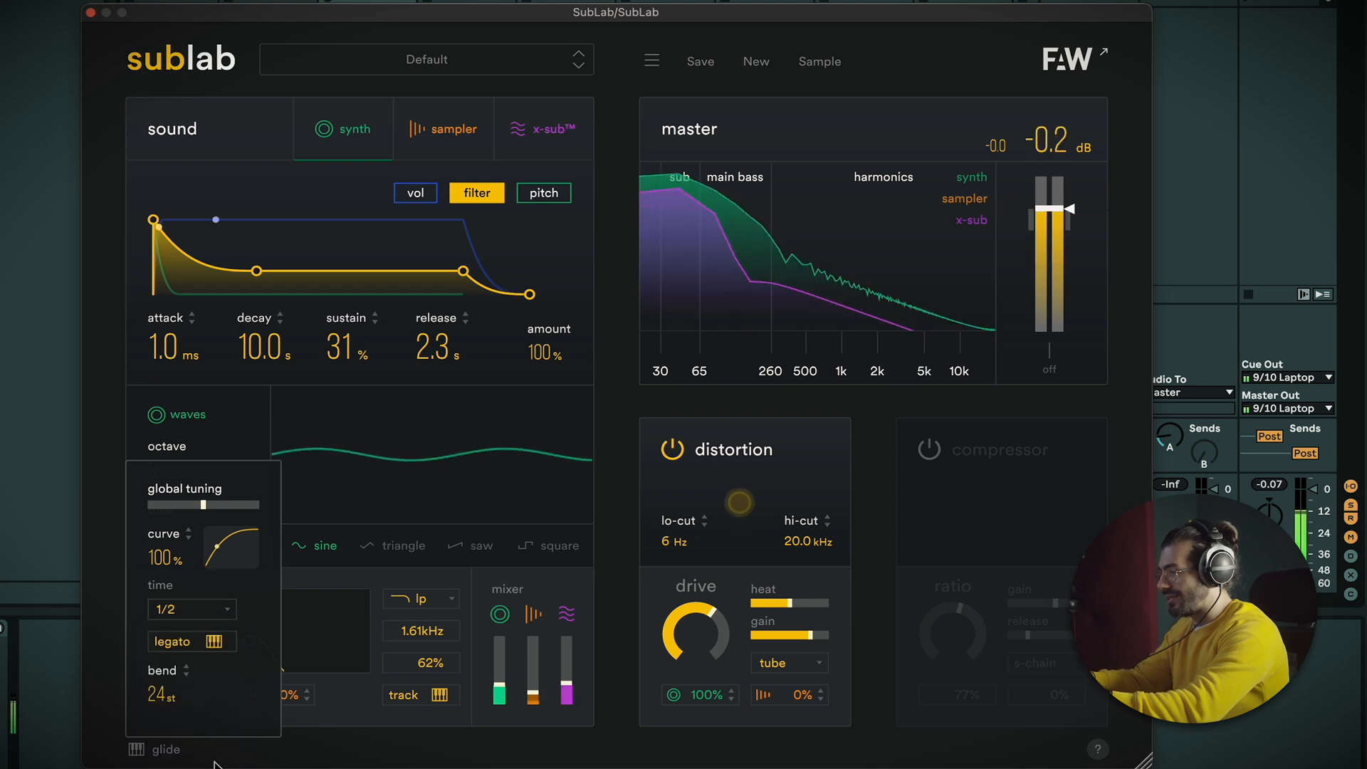